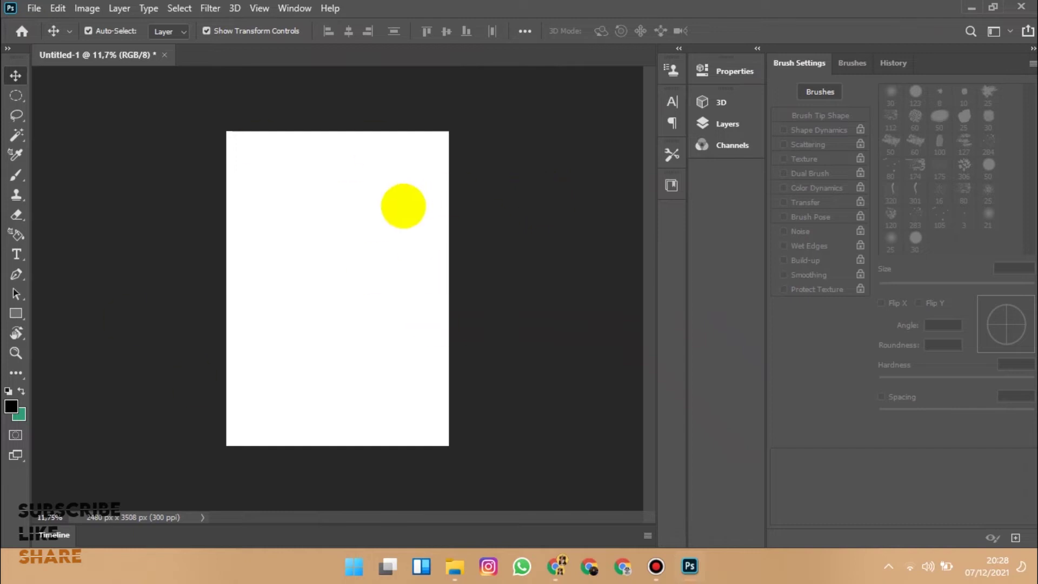
Step: Switch to the Brush tool and compare the 283, 120, 30 and 25 px preset tips
key("ctrl+plus")
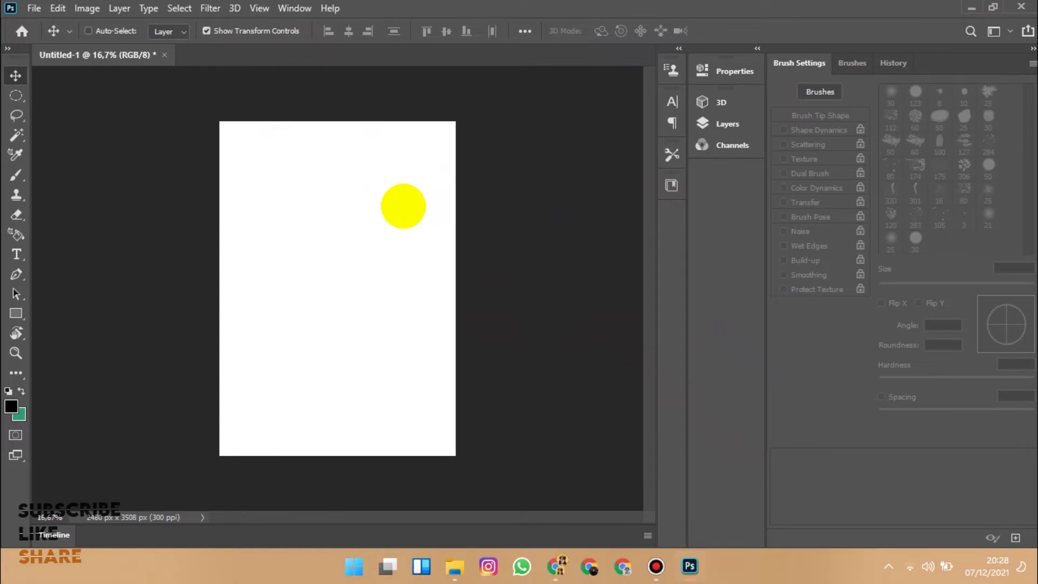
key("ctrl+plus")
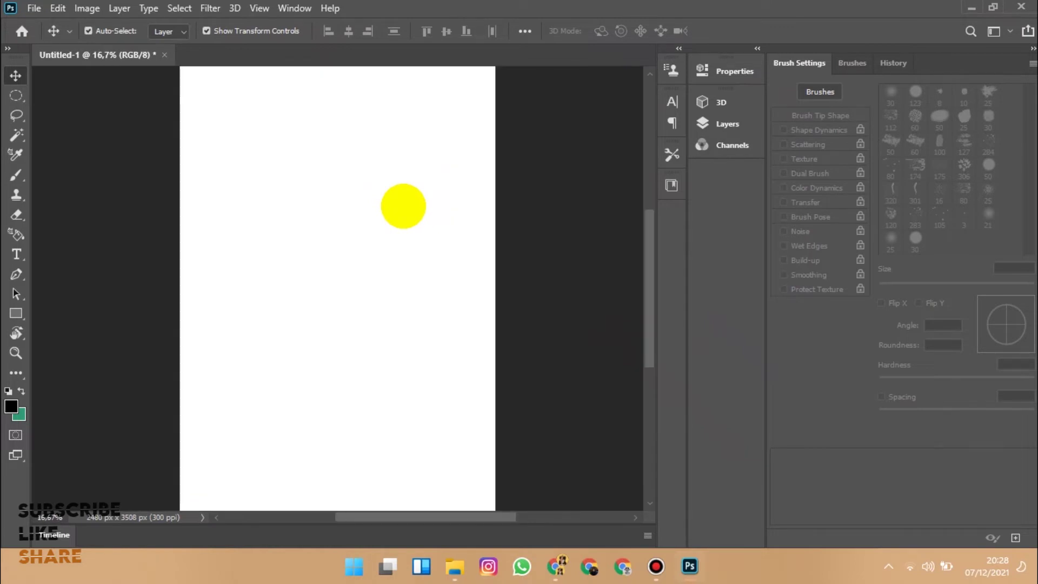
key("ctrl+minus")
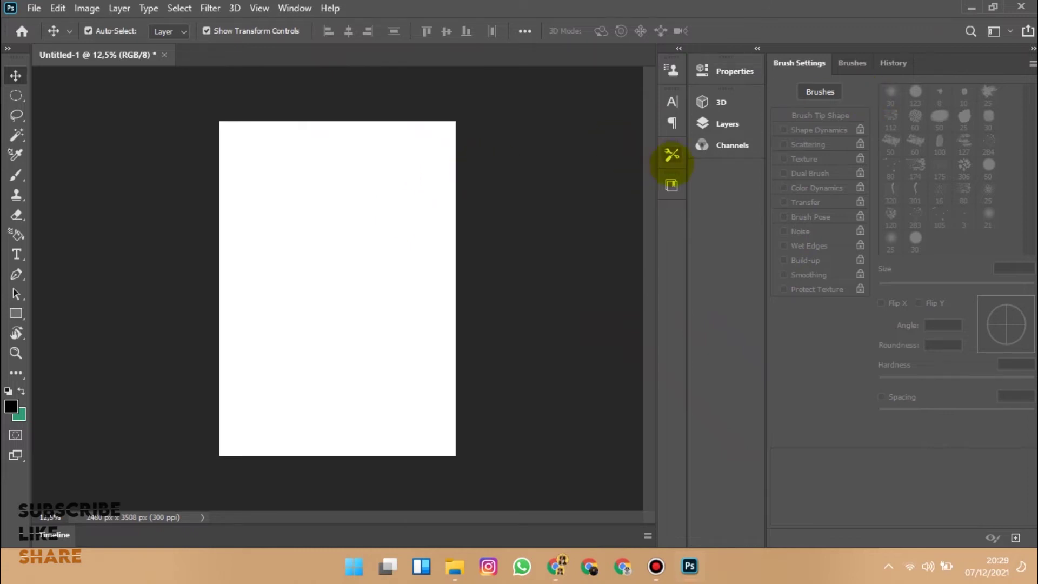
key("b")
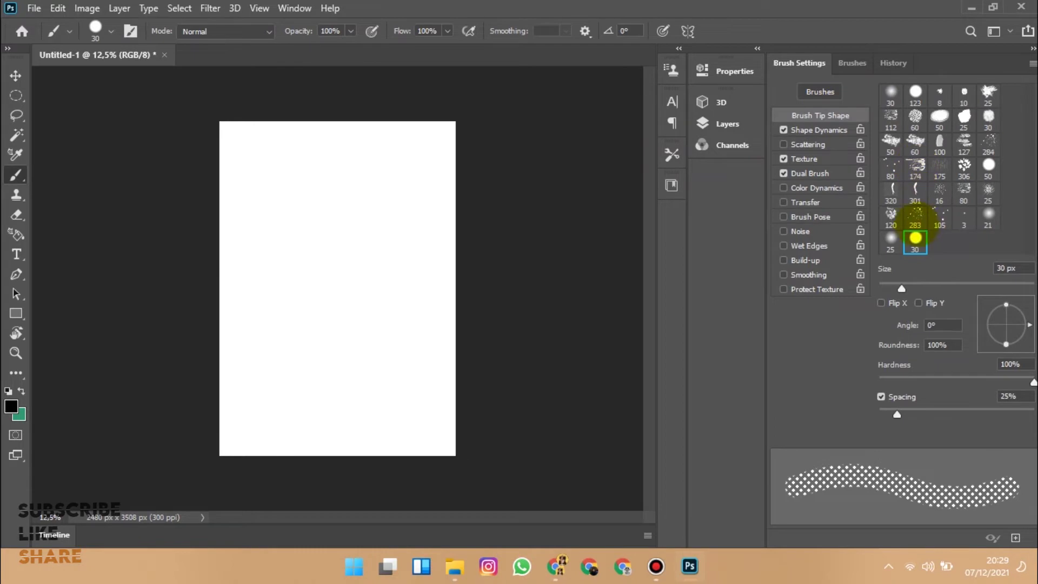
left_click(915, 216)
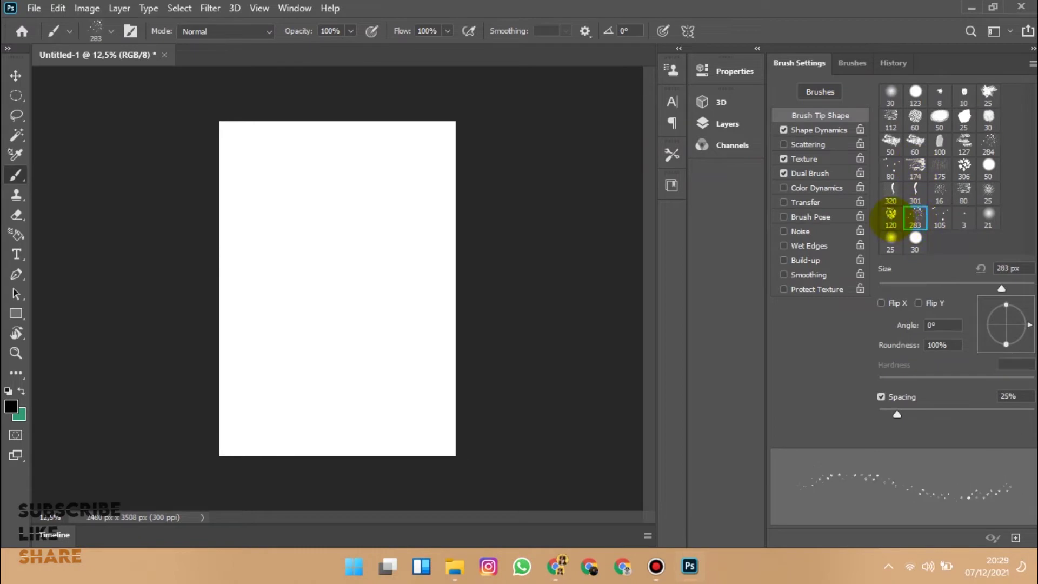
left_click(891, 218)
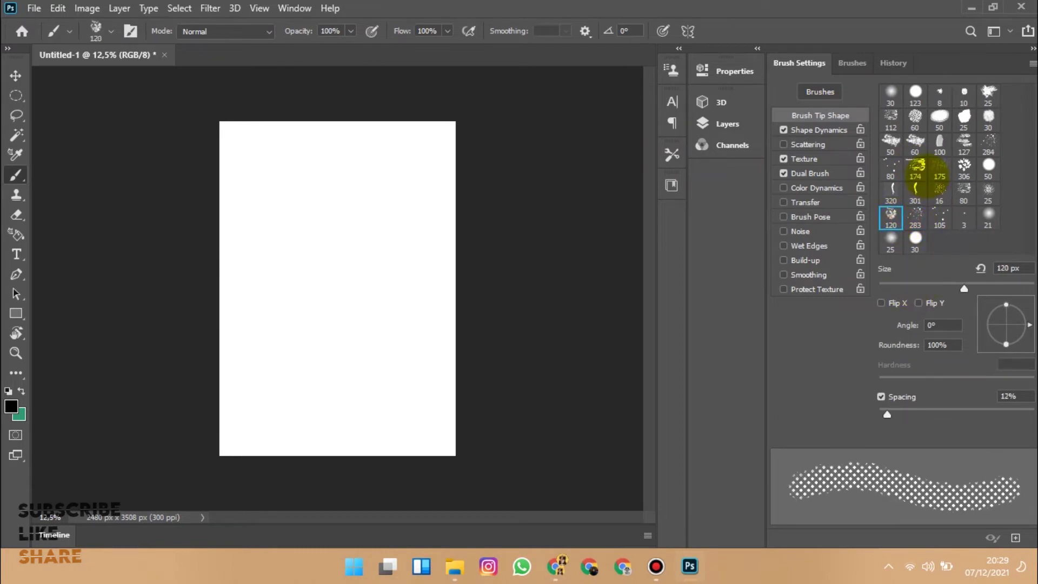
left_click(914, 237)
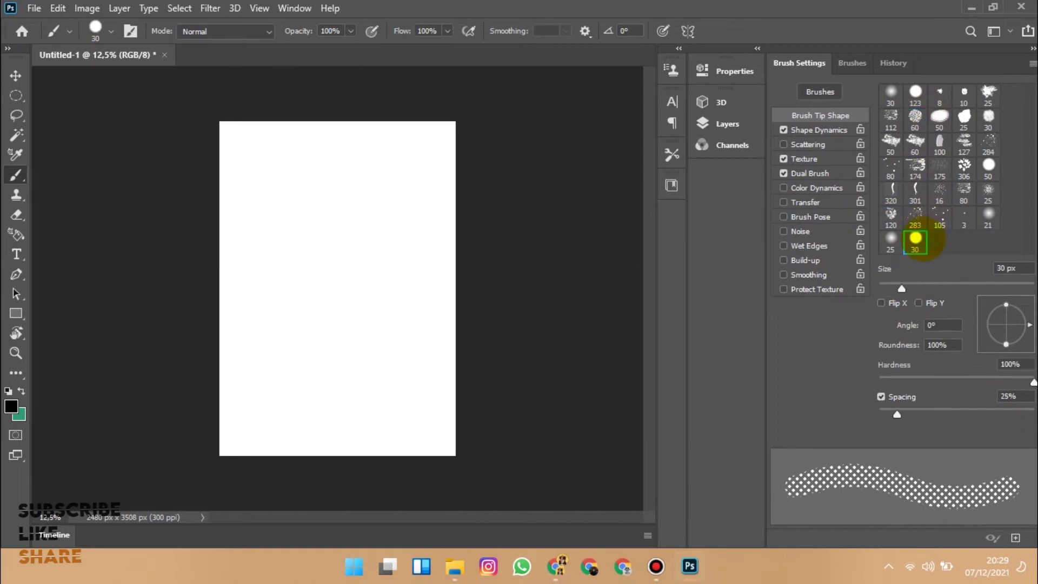
left_click(891, 241)
Step: Paint a faint scattered-dot test stroke with the 105 px scatter tip
left_click(981, 219)
left_click(947, 210)
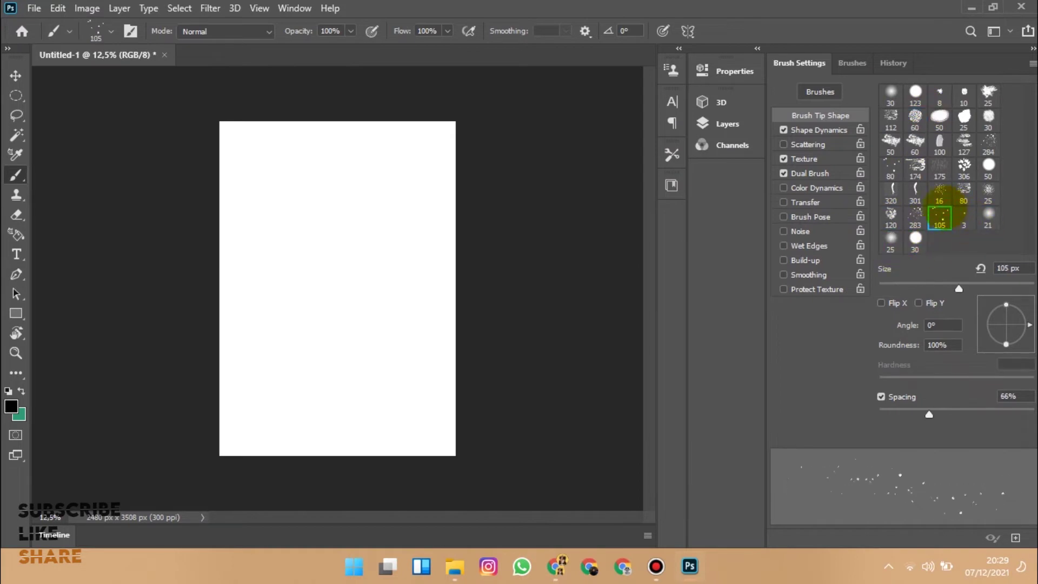
left_click(891, 216)
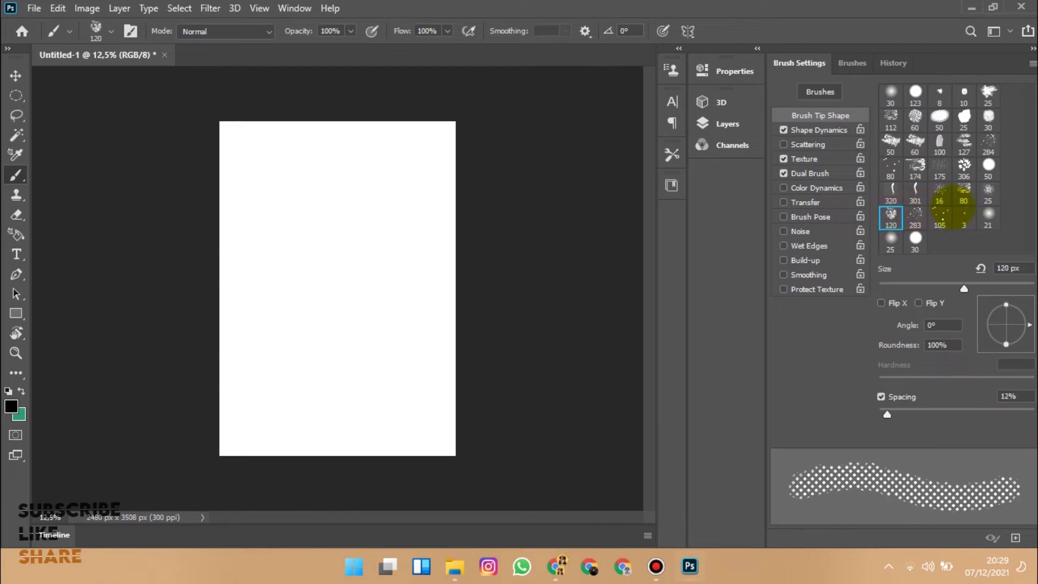
left_click(940, 170)
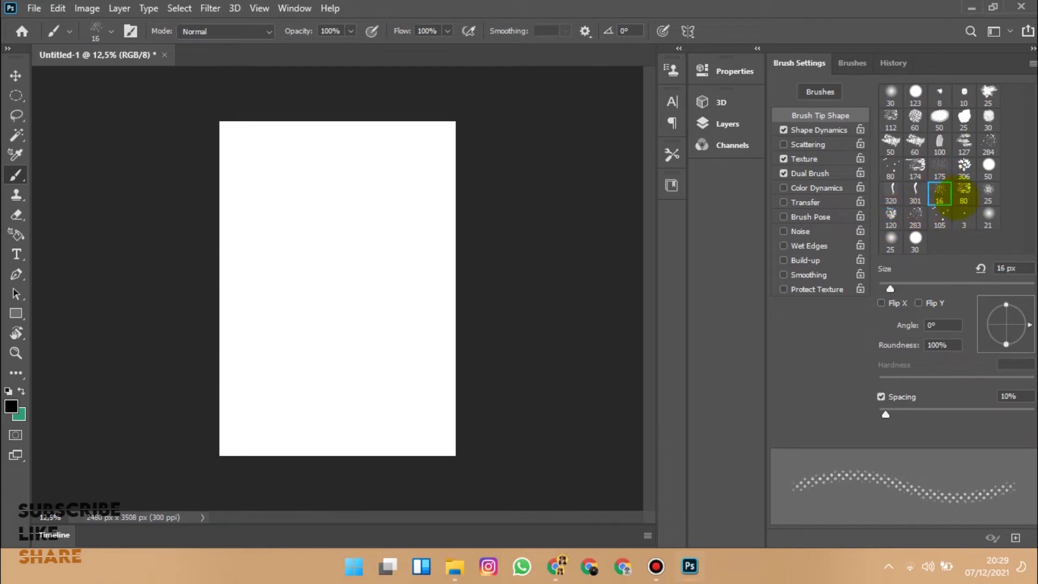
left_click(987, 193)
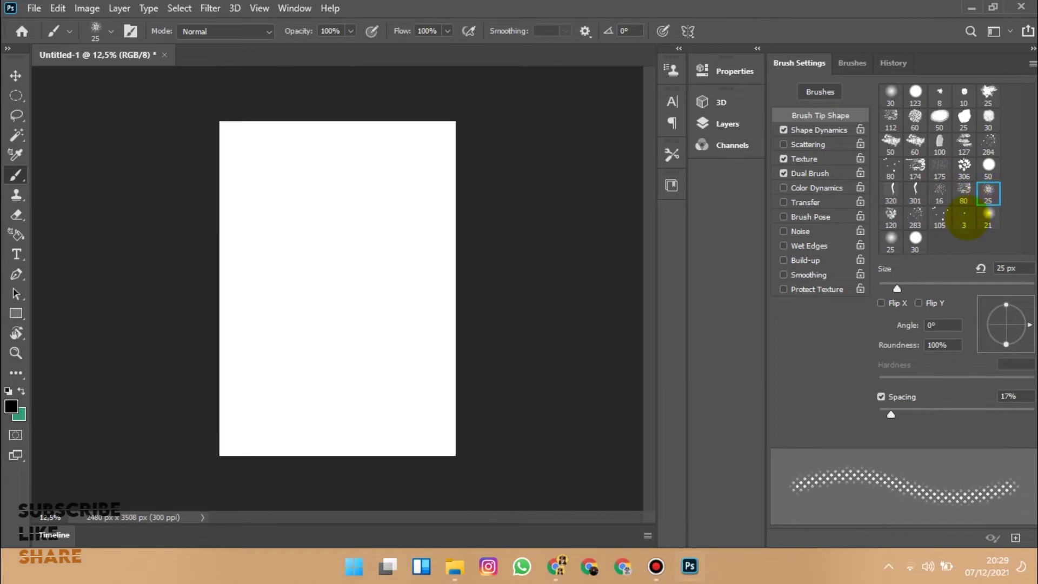
left_click(964, 217)
left_click(943, 214)
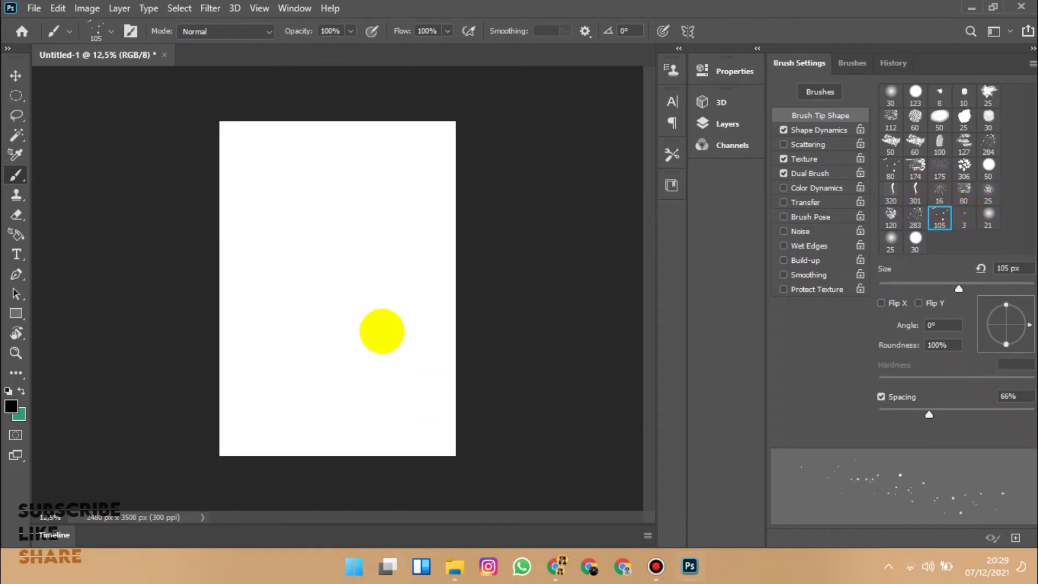
mouse_move(382, 331)
left_mouse_down()
mouse_move(328, 278)
mouse_move(414, 179)
left_mouse_up()
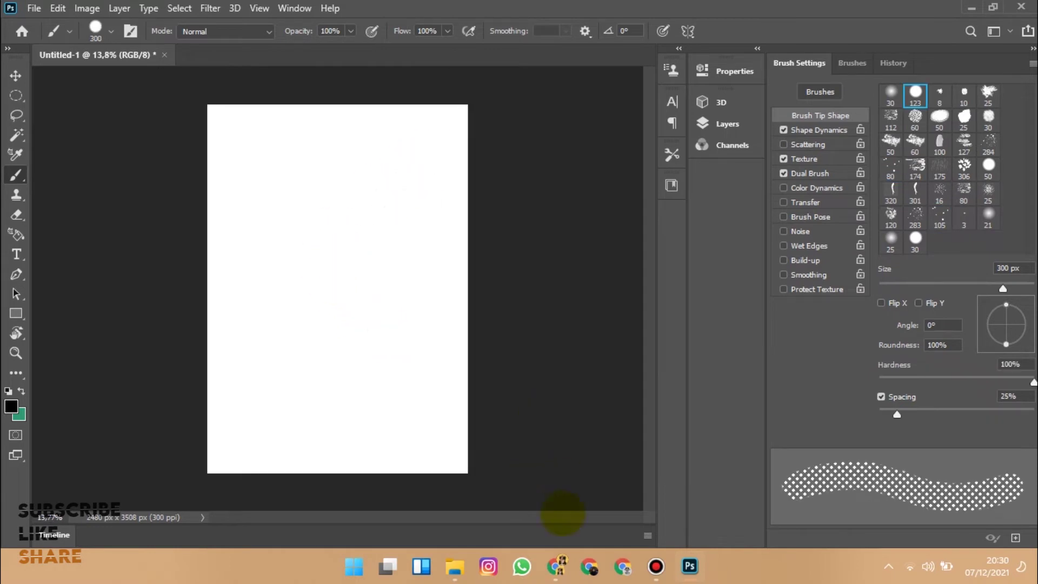
mouse_move(556, 566)
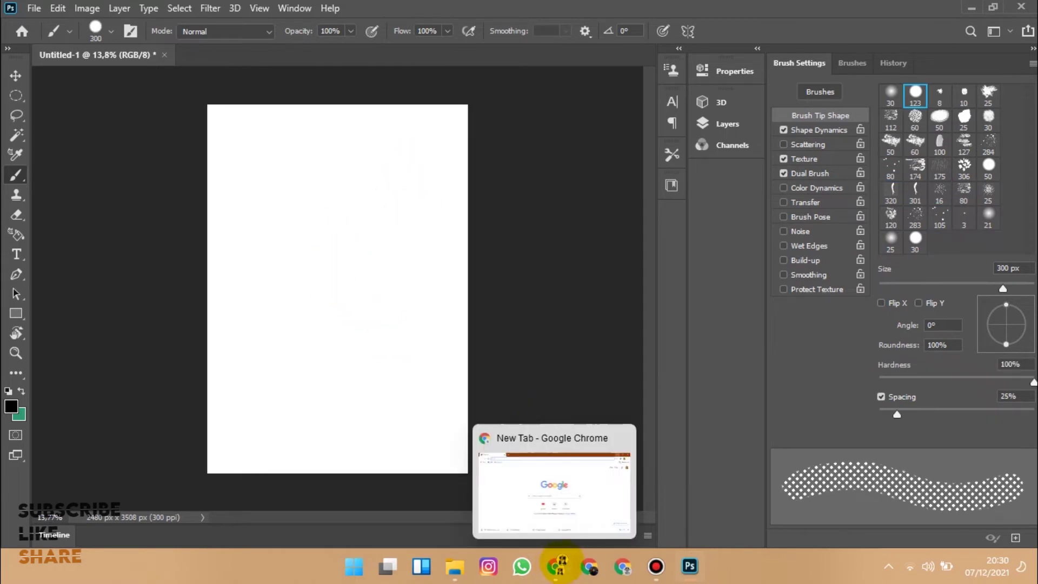
Step: Search Google in Chrome for 'BRUSH PHOTOSHOP PNG'
left_click(557, 565)
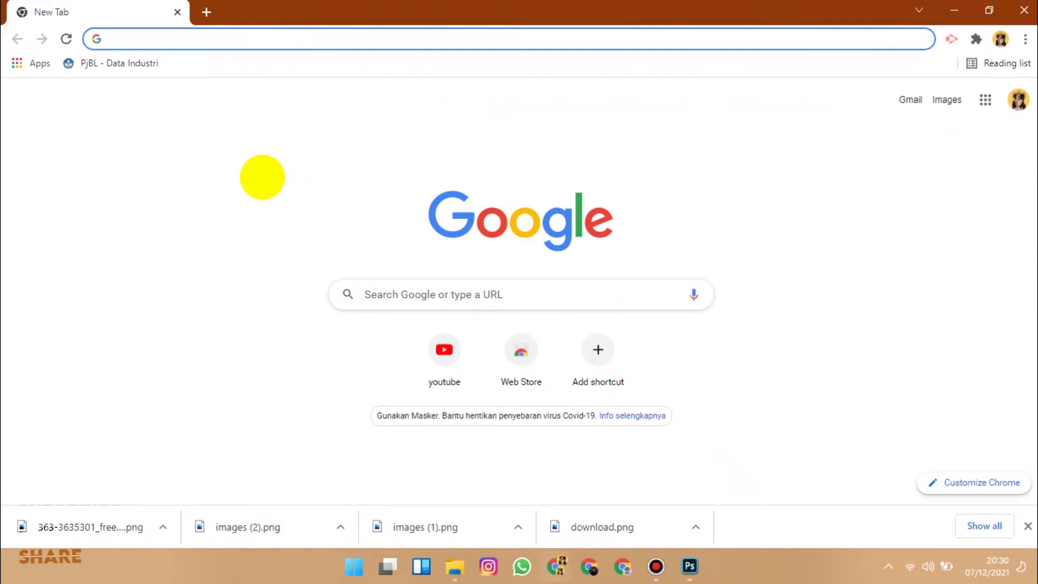
type("BRUSH ")
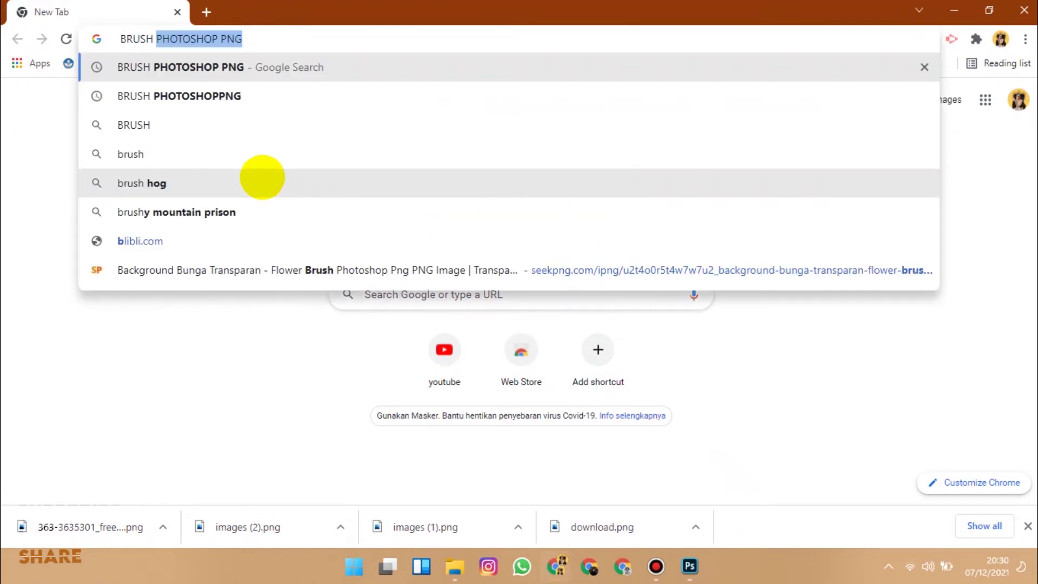
type("PHOTO")
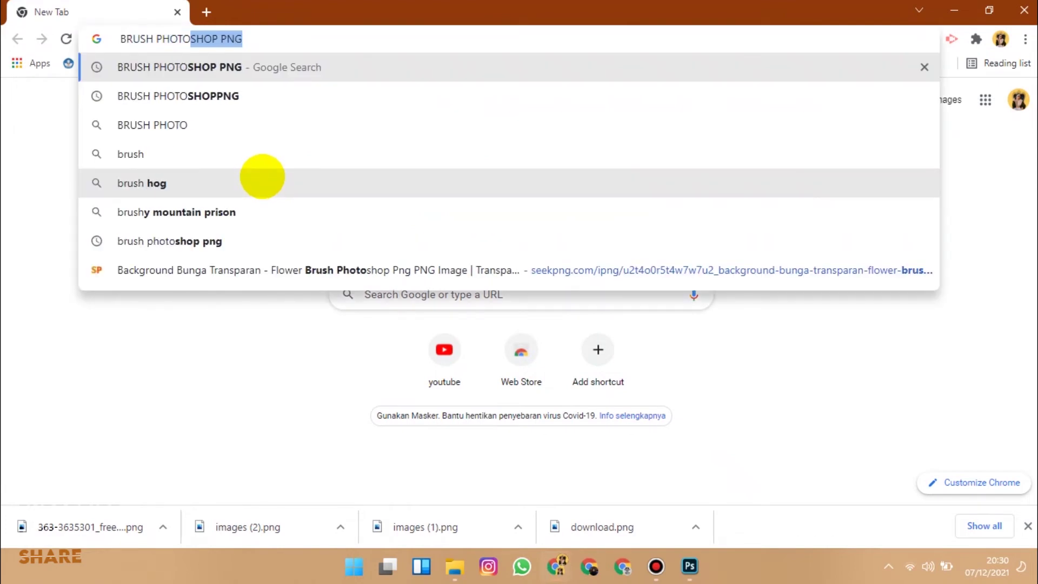
type("SHOP")
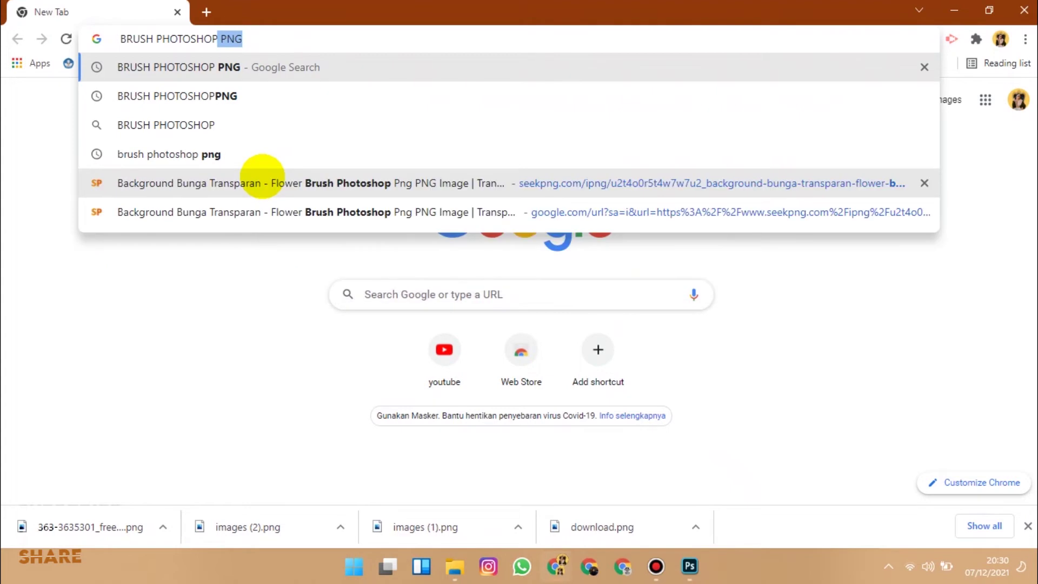
type("PNG")
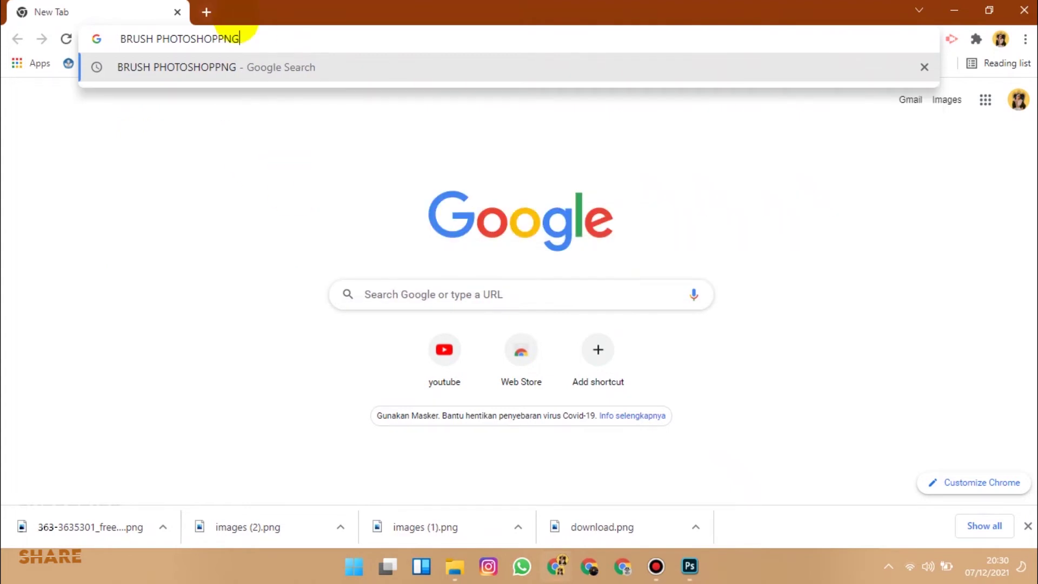
mouse_move(241, 39)
left_mouse_down()
mouse_move(75, 33)
mouse_move(361, 43)
left_mouse_up()
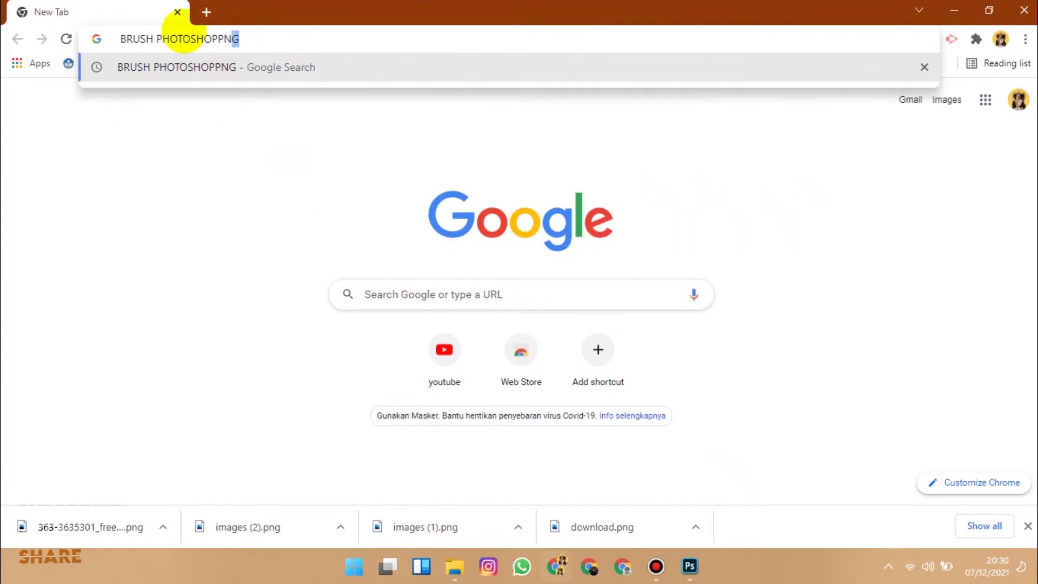
key("Return")
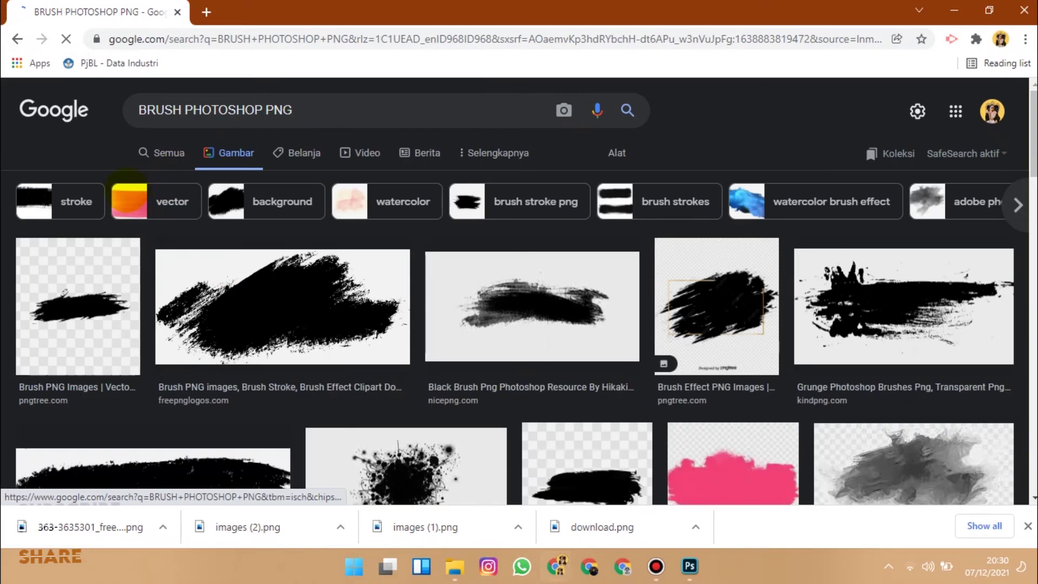
Step: Preview the black feather image and open its source page in a new tab
scroll(222, 253, "down", 5)
scroll(348, 297, "down", 6)
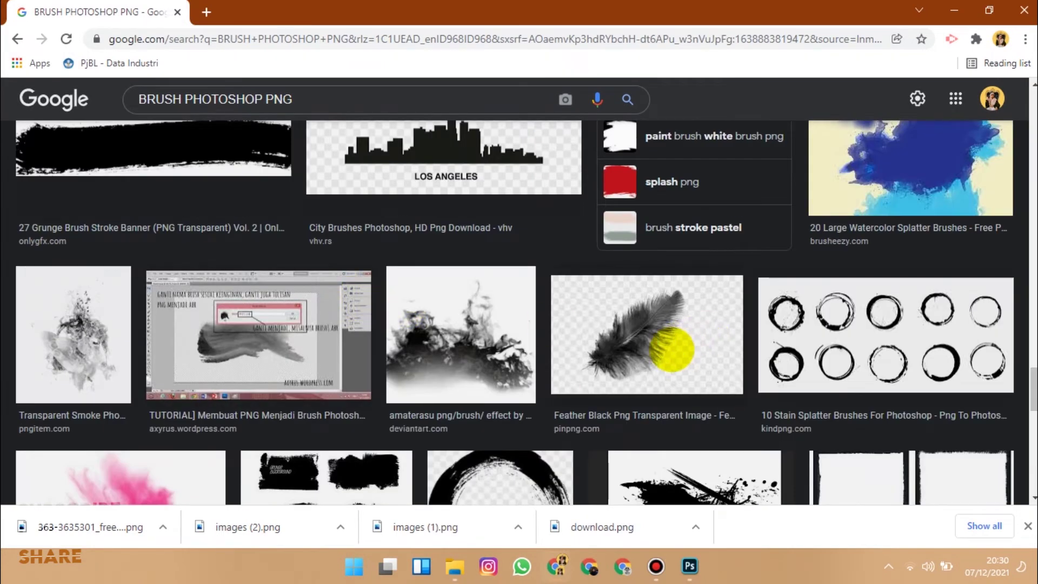
left_click(669, 349)
right_click(749, 274)
left_click(811, 287)
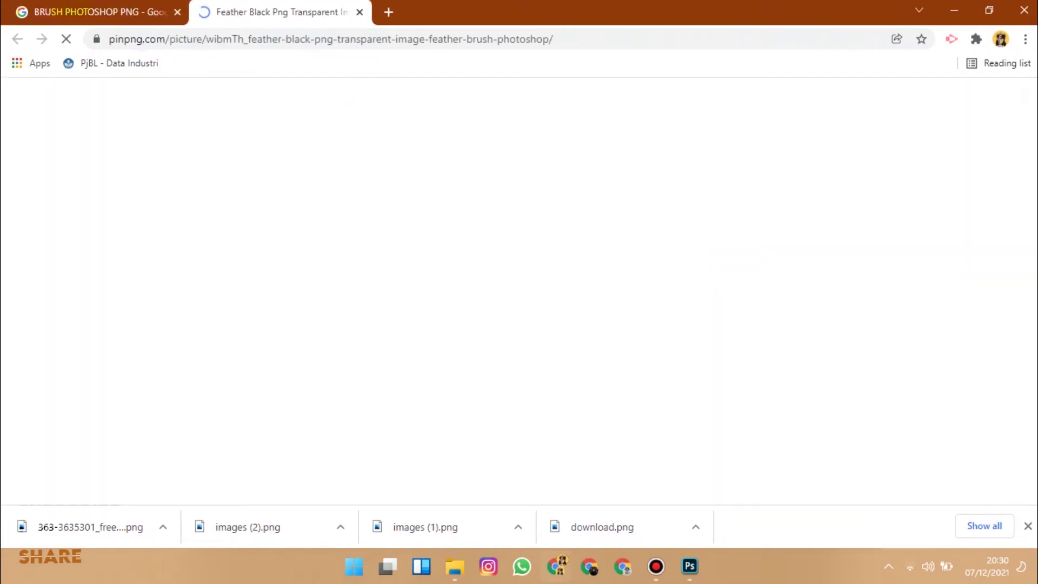
key("ctrl+shift+Tab")
Step: Save the feather preview as a PNG image into Downloads
right_click(715, 243)
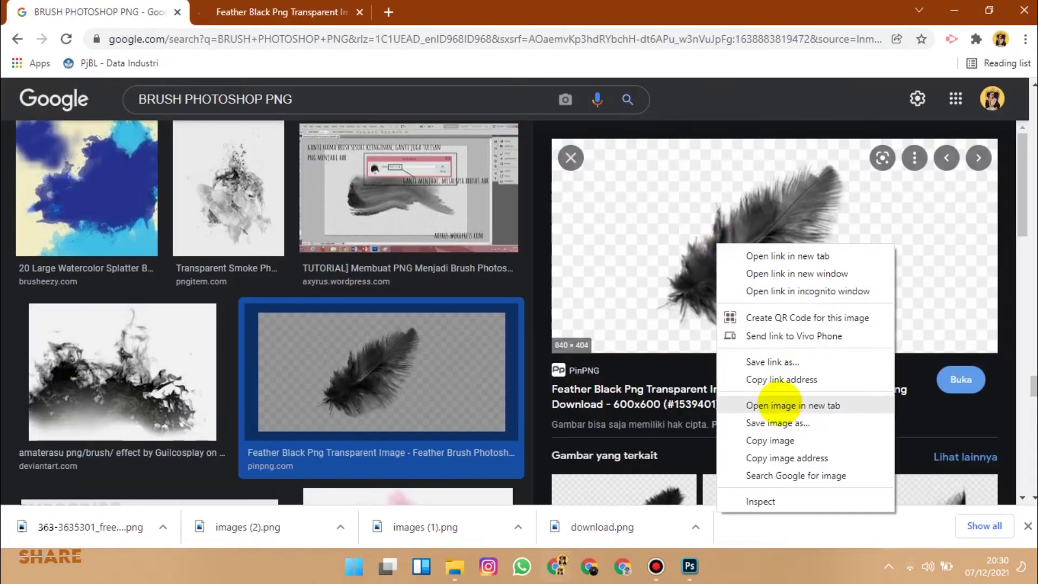
left_click(787, 422)
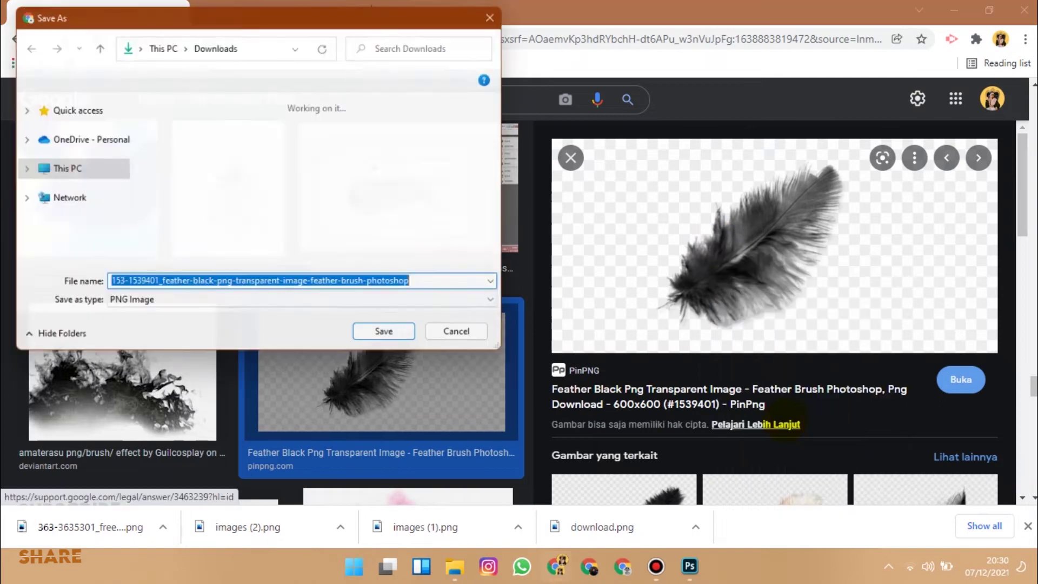
left_click(260, 307)
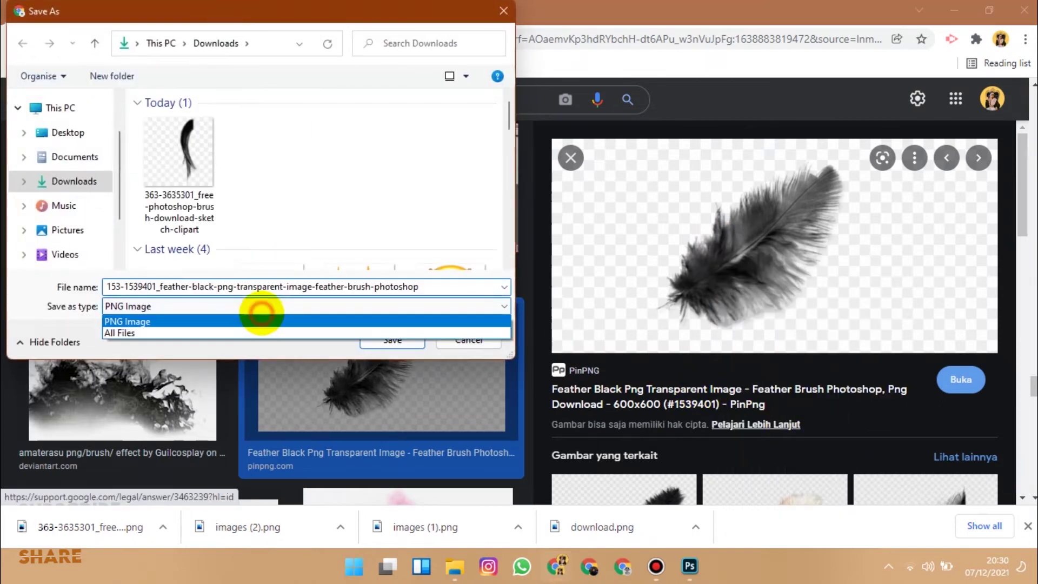
left_click(261, 310)
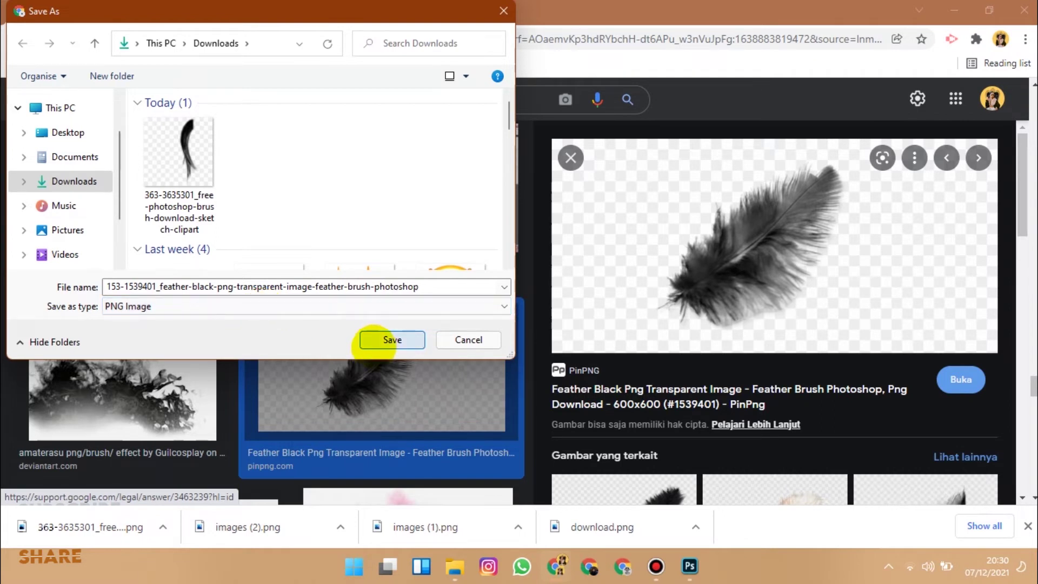
left_click(381, 341)
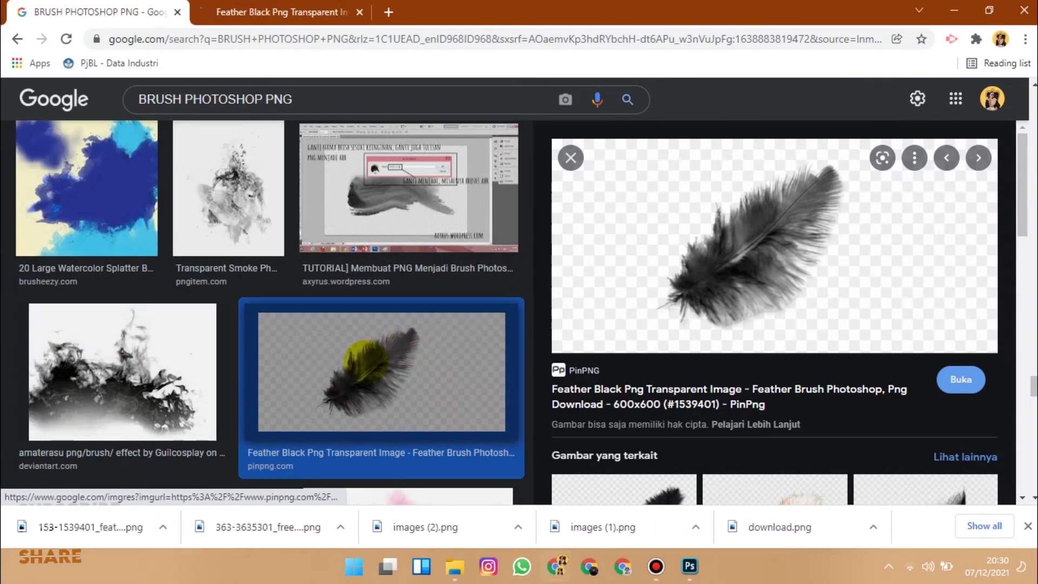
Step: Save the black amaterasu smoke image to Downloads
left_click(169, 366)
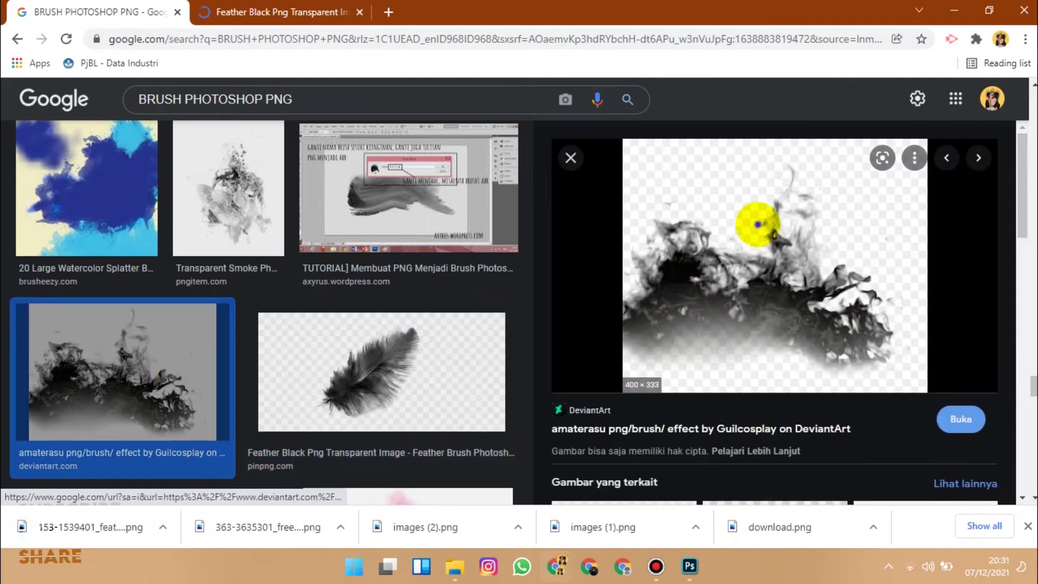
right_click(757, 224)
left_click(845, 401)
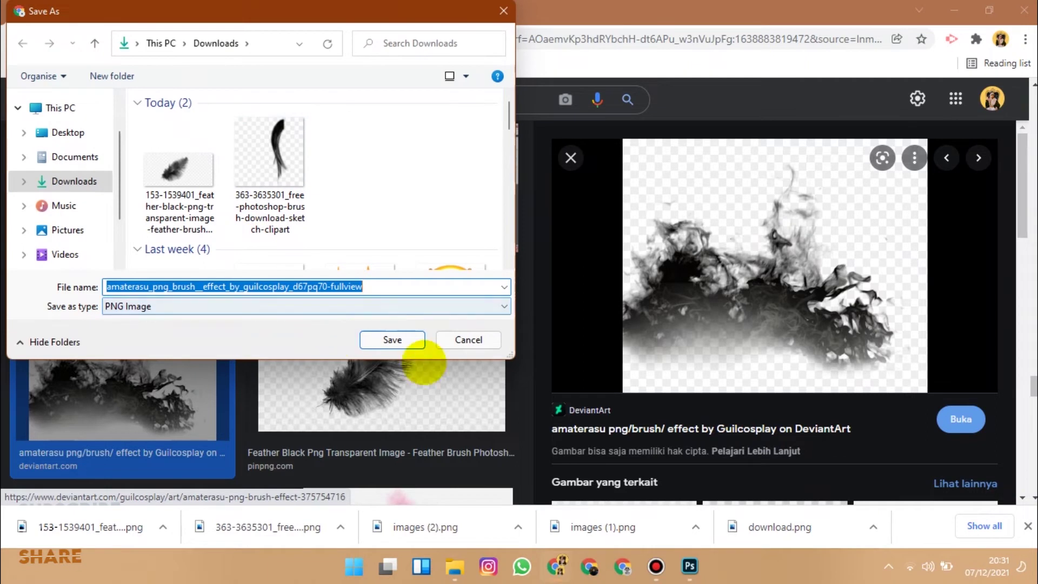
left_click(385, 341)
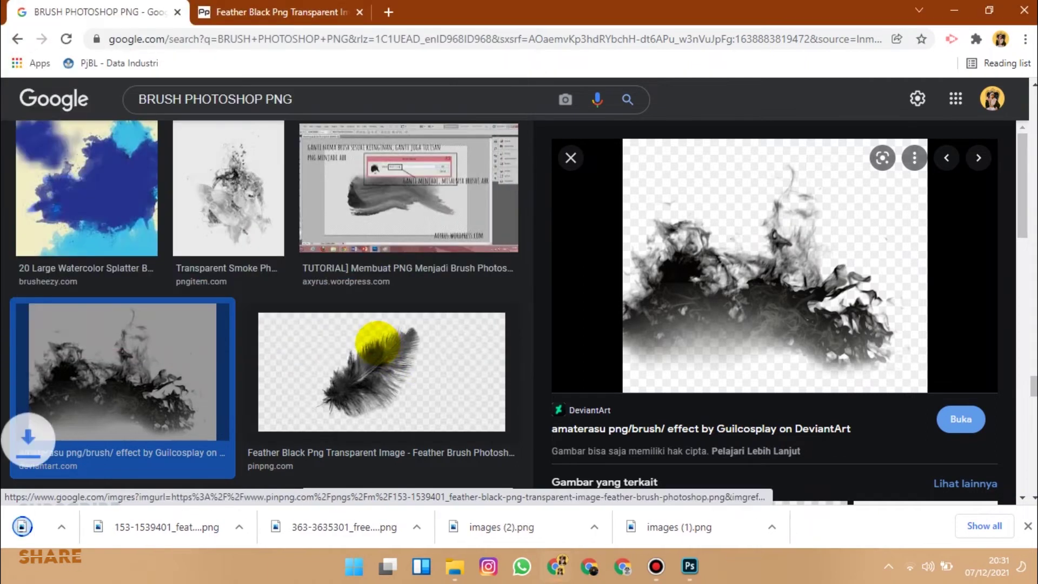
Step: Save the Grunge Brushes image to Downloads
scroll(367, 343, "down", 5)
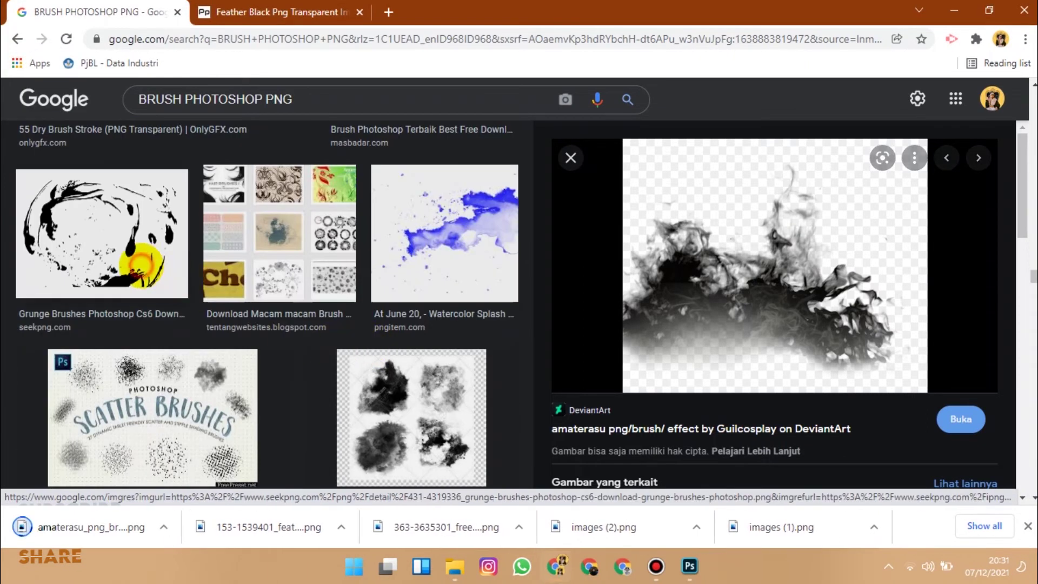
left_click(157, 270)
right_click(708, 247)
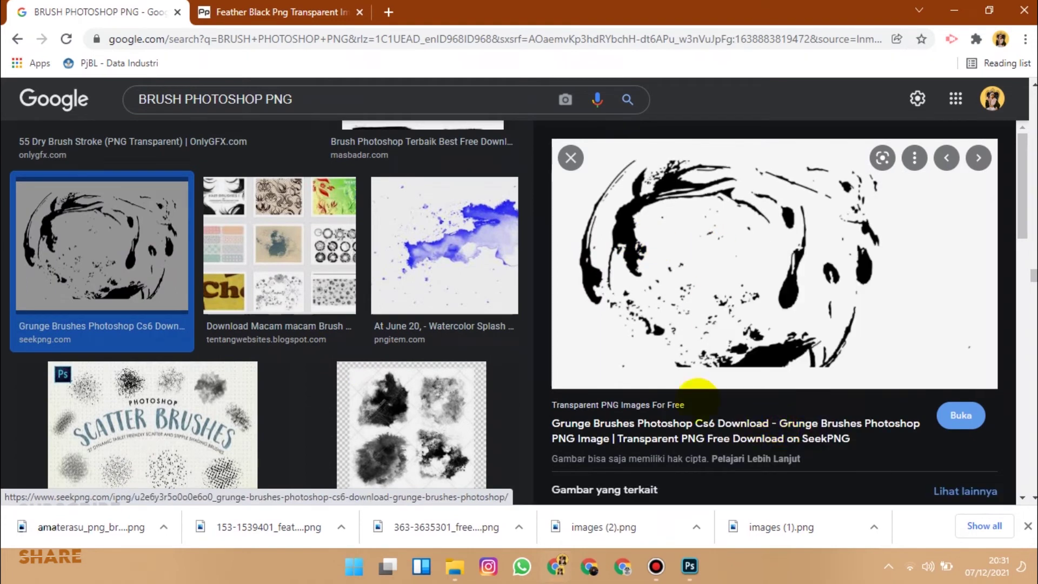
left_click(393, 339)
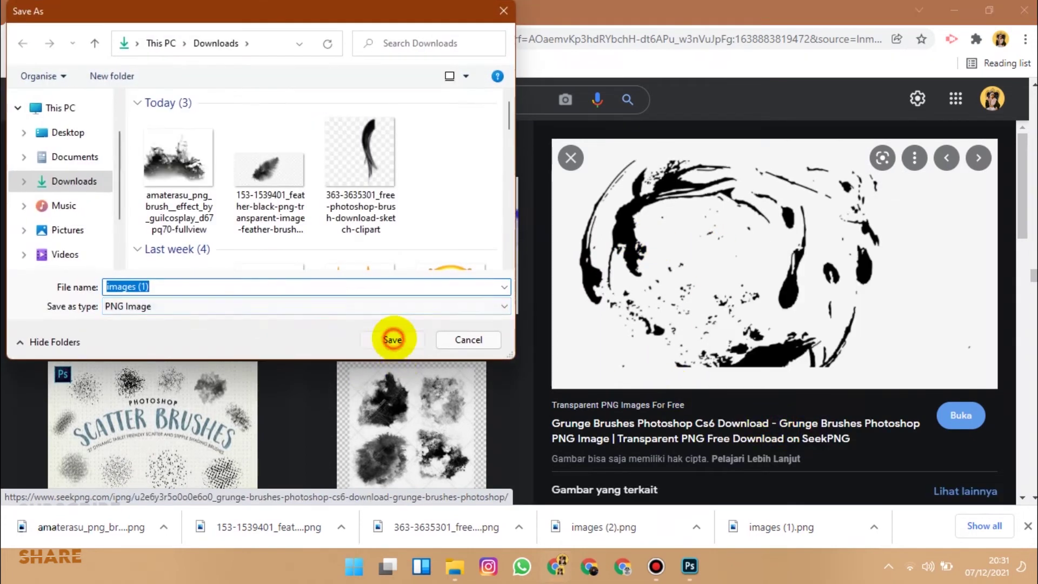
Step: Save the blue Watercolor Splash image to Downloads as a JPEG
scroll(373, 347, "down", 5)
scroll(378, 349, "down", 5)
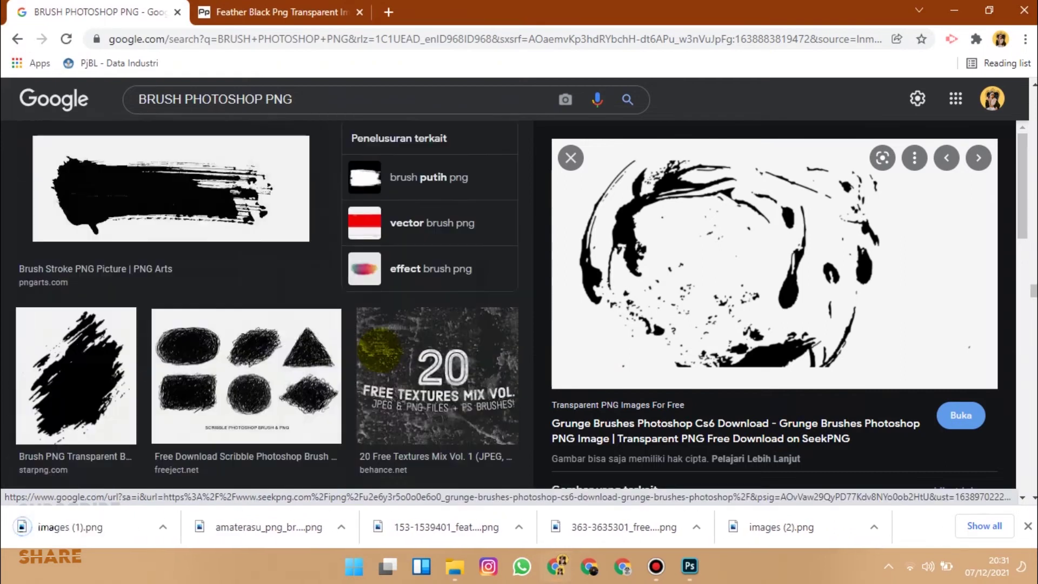
scroll(380, 349, "up", 10)
left_click(423, 278)
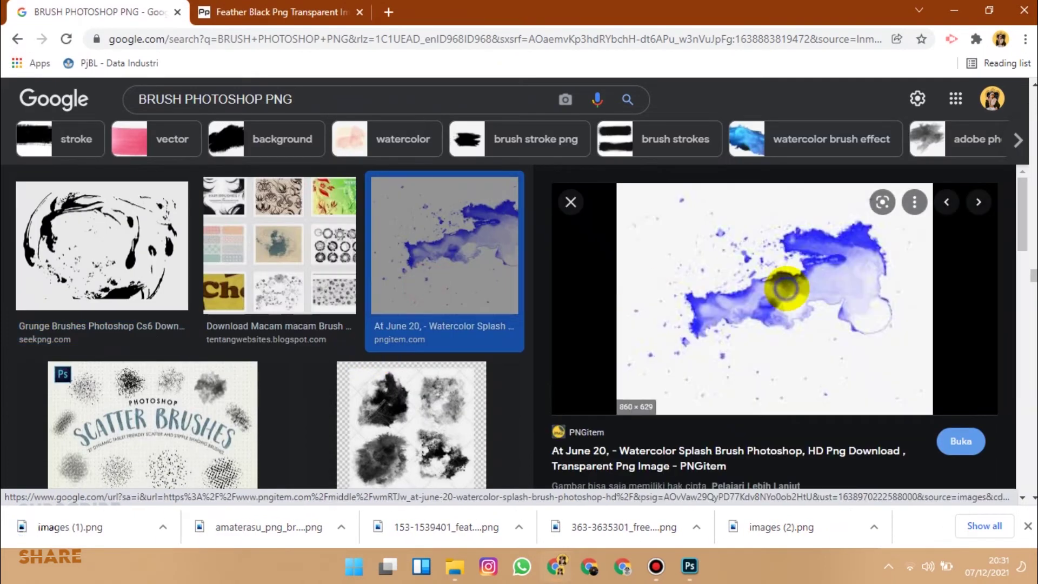
right_click(787, 288)
left_click(843, 200)
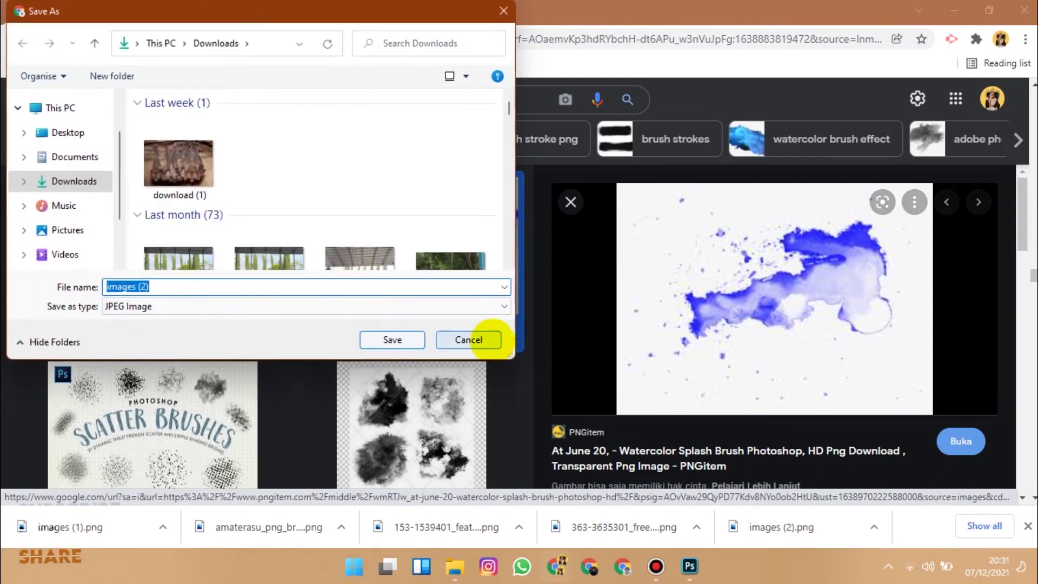
left_click(381, 306)
left_click(381, 306)
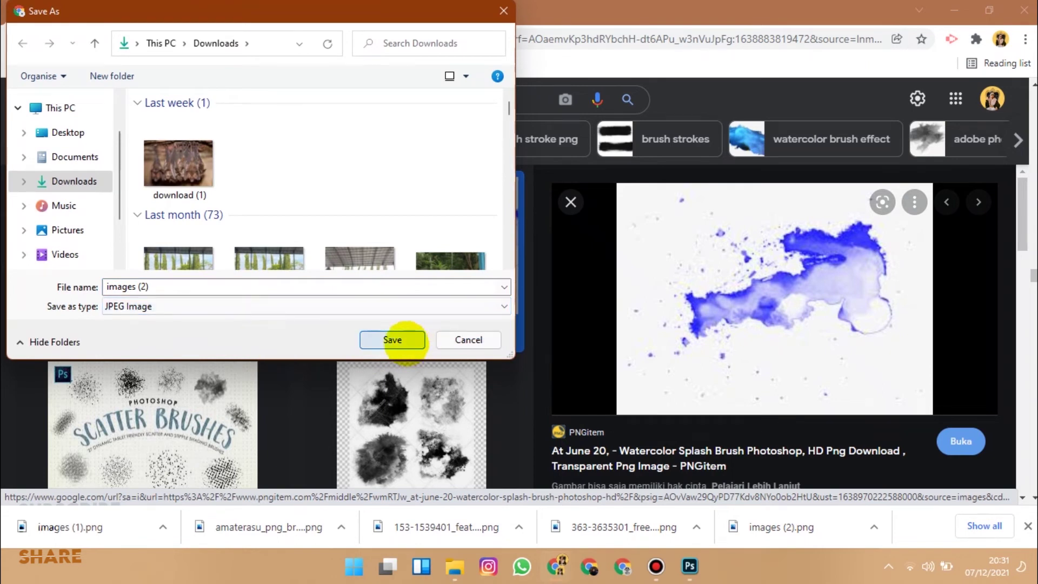
scroll(153, 190, "down", 1)
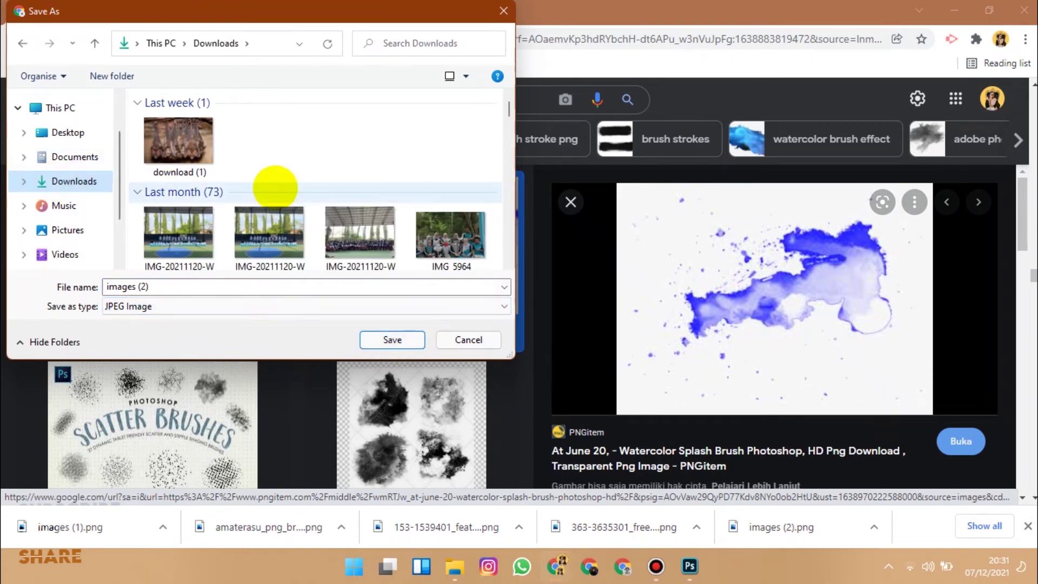
left_click(400, 337)
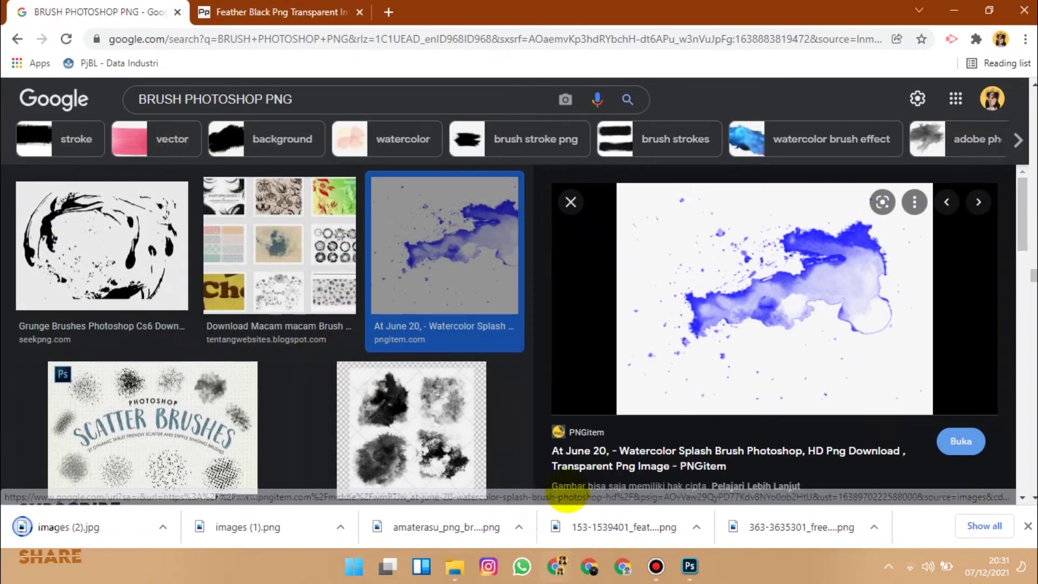
Step: Open the downloaded black feather PNG from Downloads as a Photoshop document
left_click(690, 566)
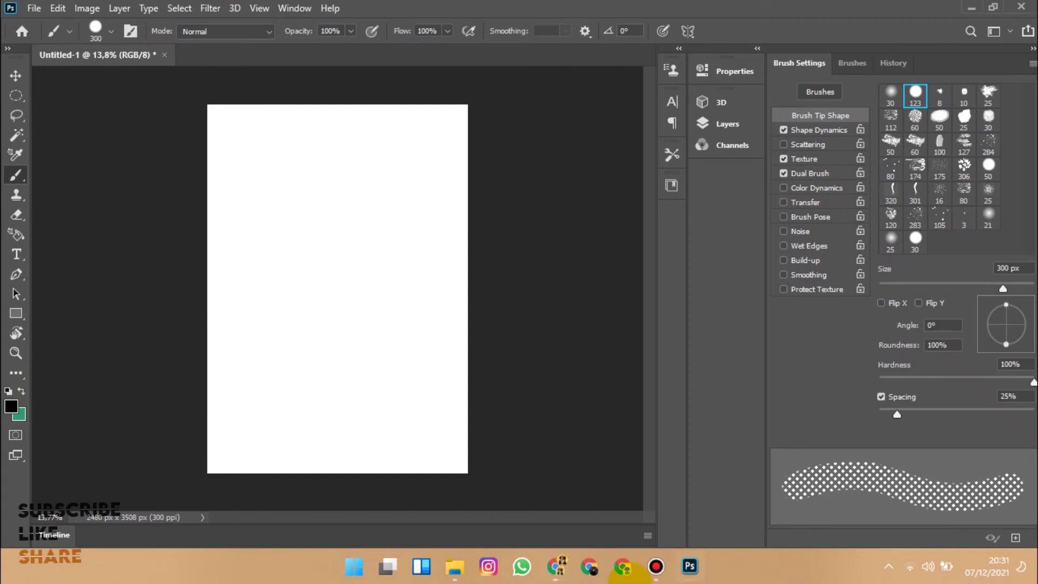
left_click(34, 8)
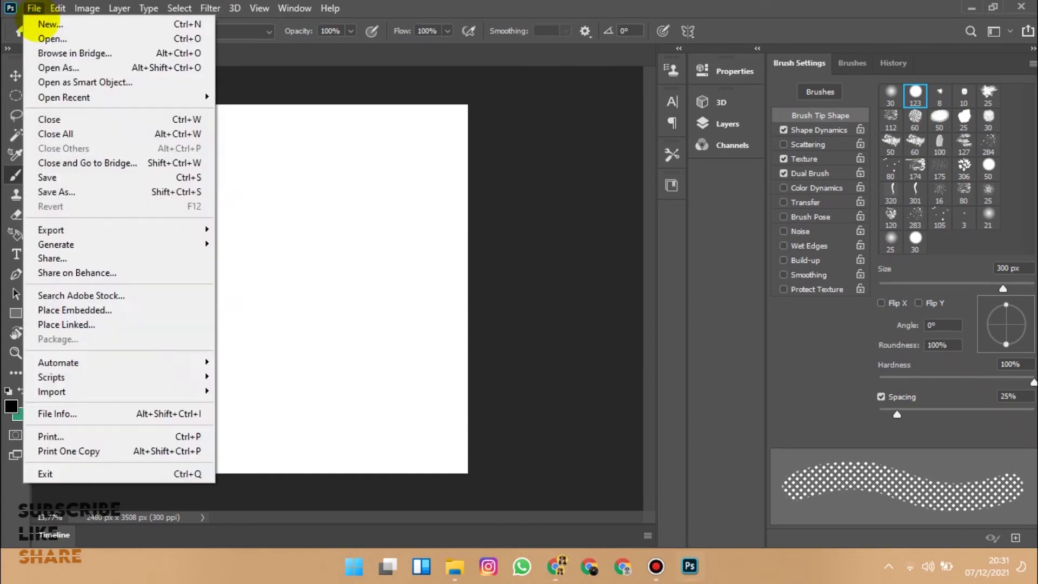
left_click(49, 39)
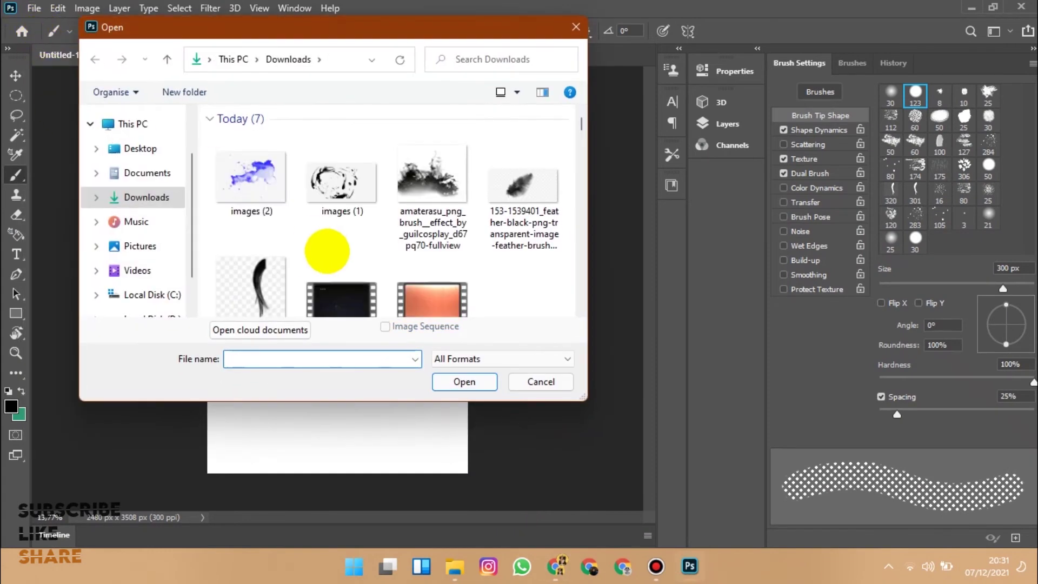
scroll(316, 248, "down", 2)
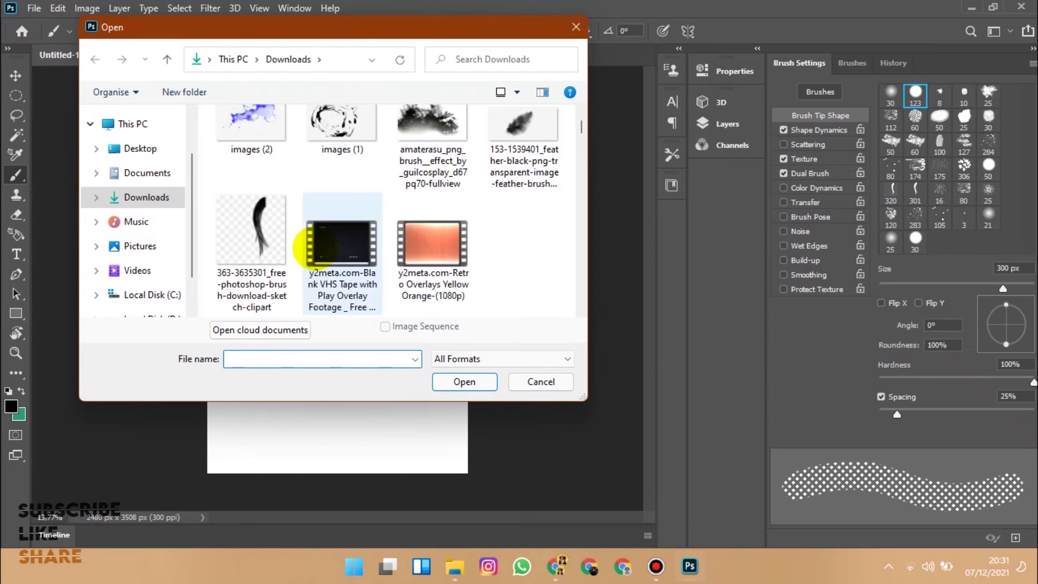
scroll(317, 247, "up", 1)
left_click(551, 173)
left_click(454, 383)
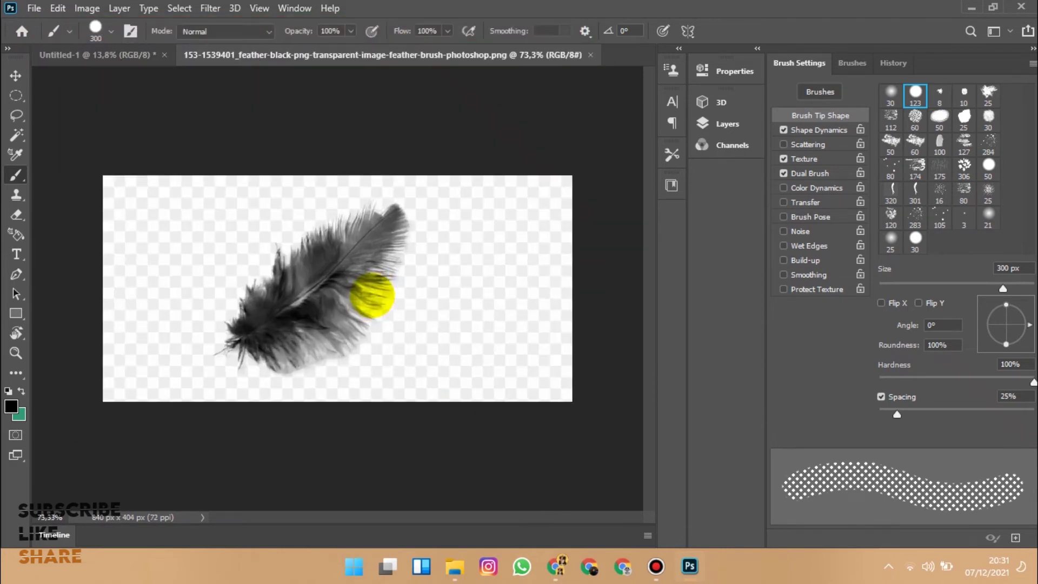
scroll(372, 295, "up", 2)
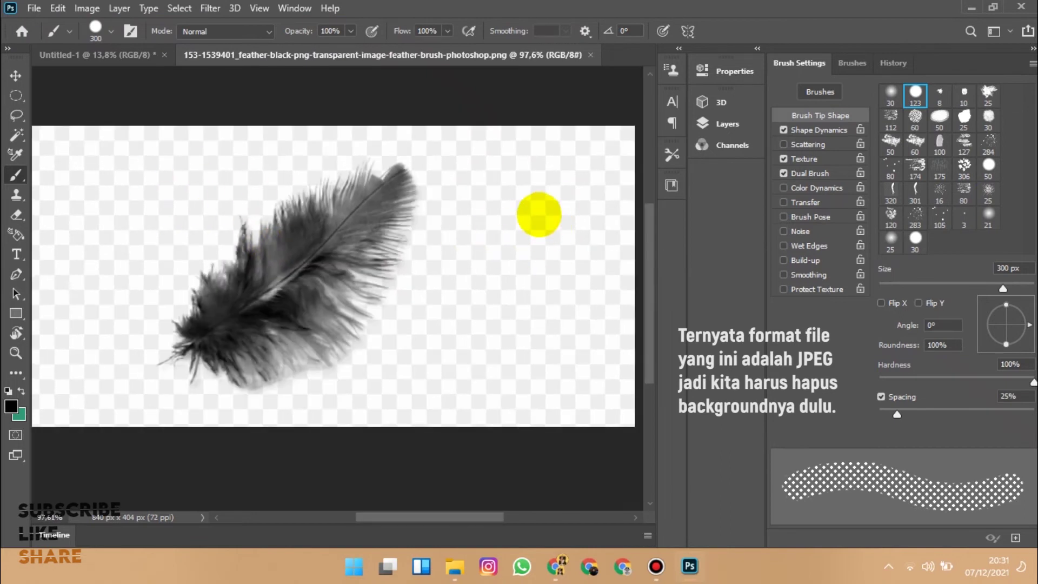
scroll(539, 255, "down", 1)
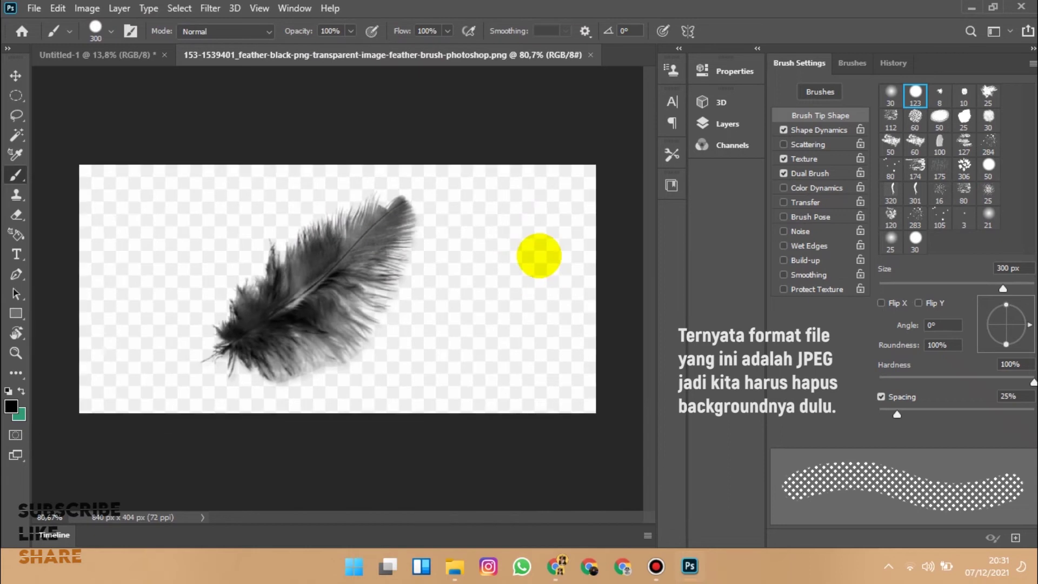
scroll(523, 239, "up", 3)
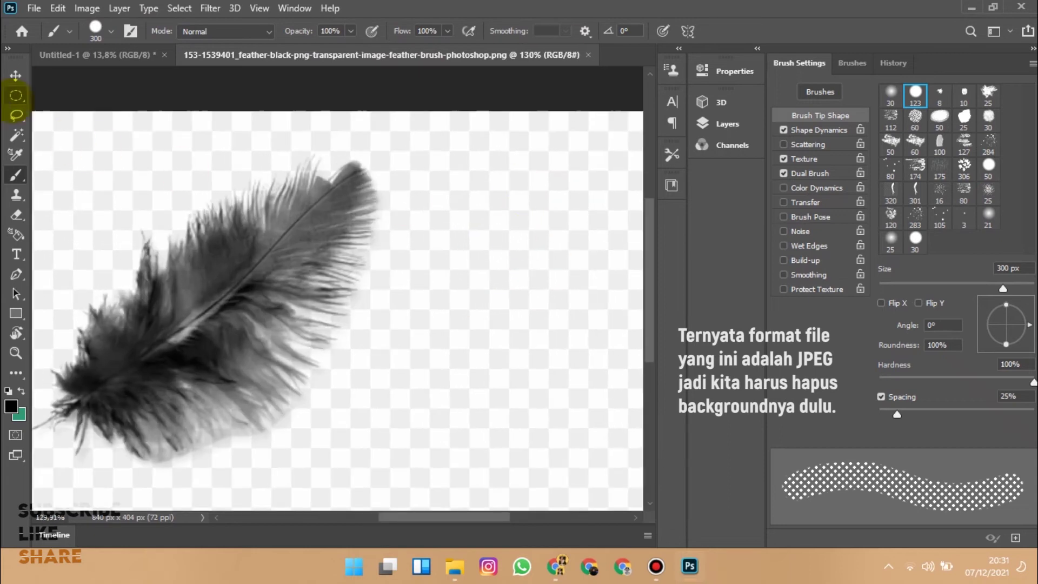
left_click(15, 76)
scroll(245, 167, "down", 2)
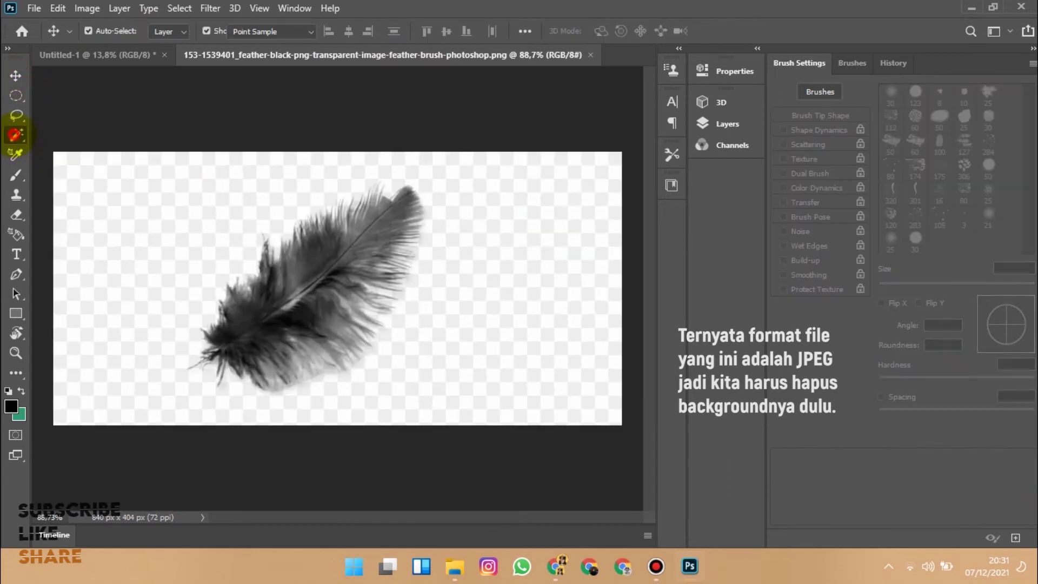
Step: Select the feather by inverting a selection of its background, and float the Layers panel
left_click(15, 135)
left_click(208, 231)
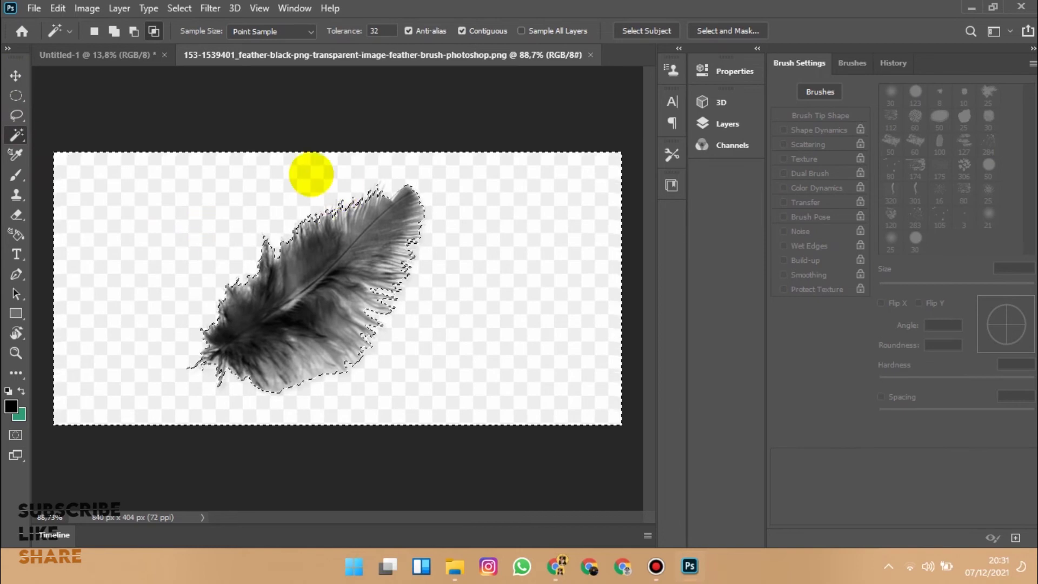
right_click(232, 221)
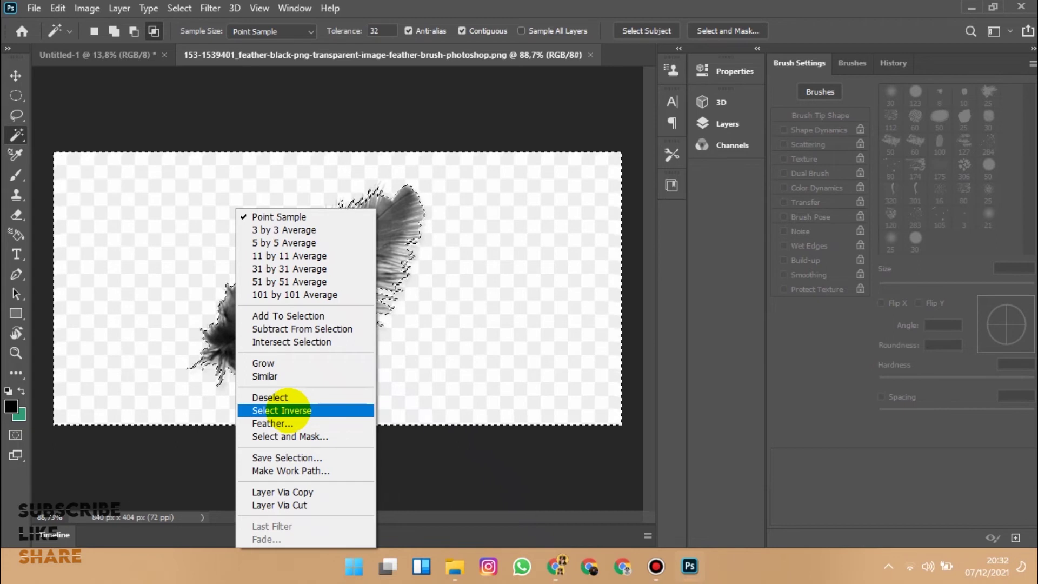
left_click(287, 410)
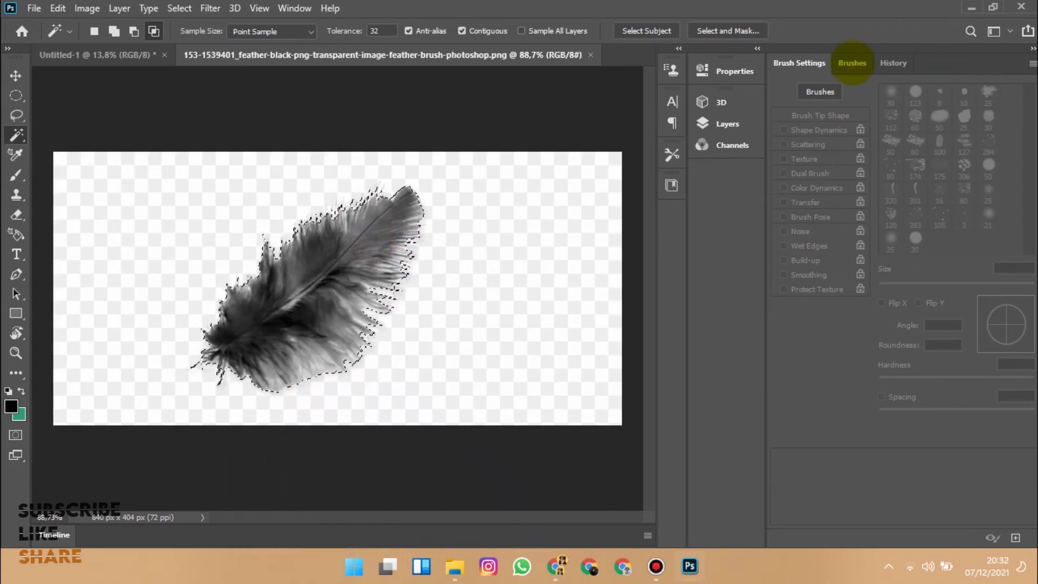
left_click(712, 125)
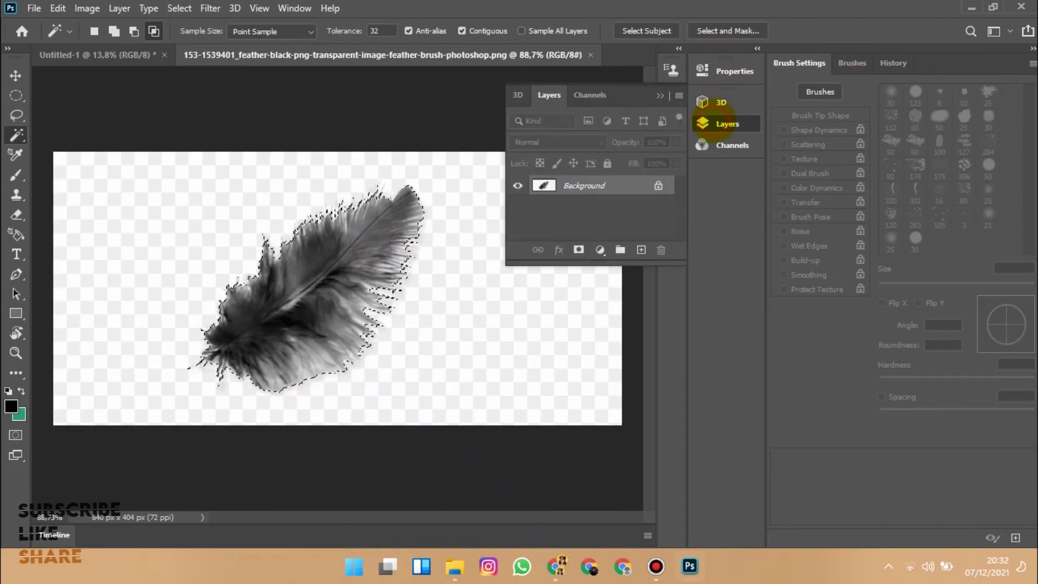
left_click_drag(633, 95, 727, 91)
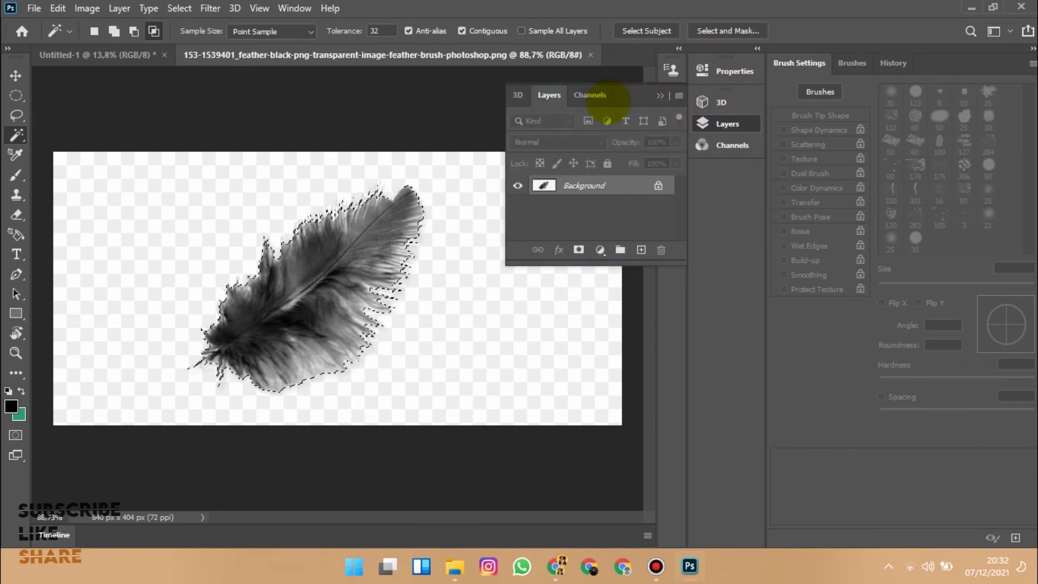
left_click_drag(623, 98, 626, 77)
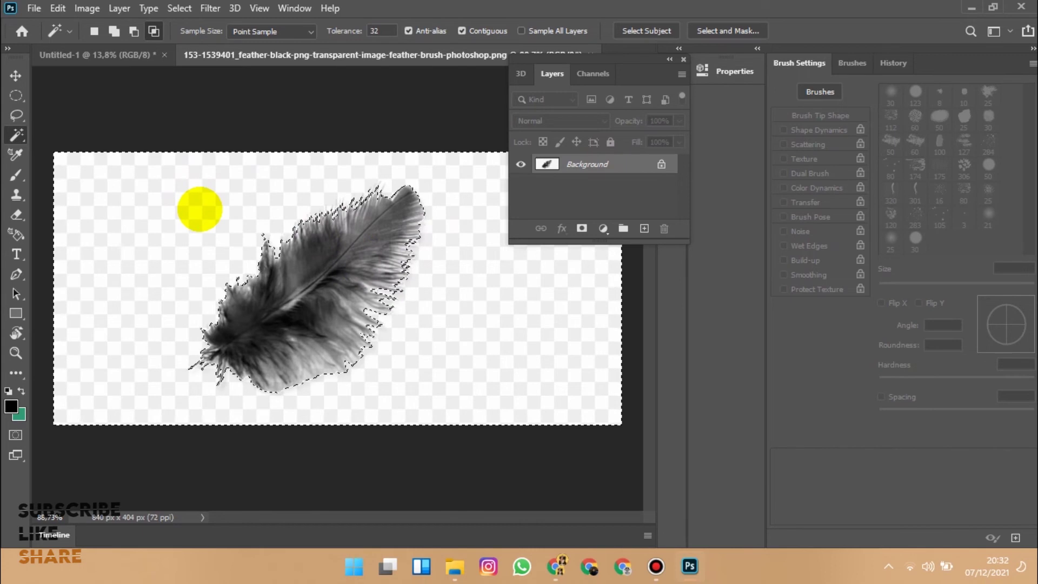
Step: Copy the feather onto its own layer and hide the white Background layer
key("ctrl+j")
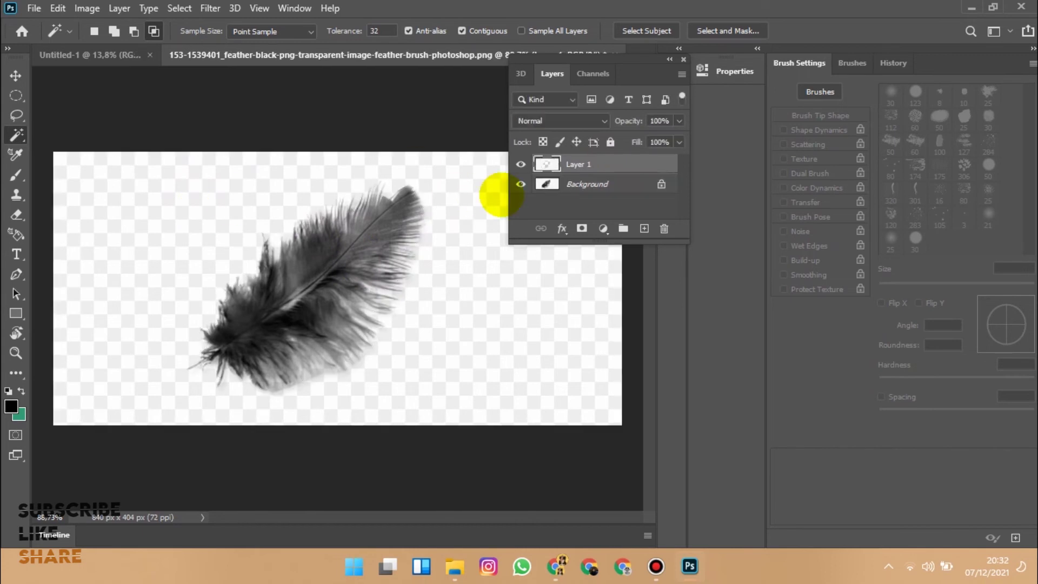
left_click(520, 184)
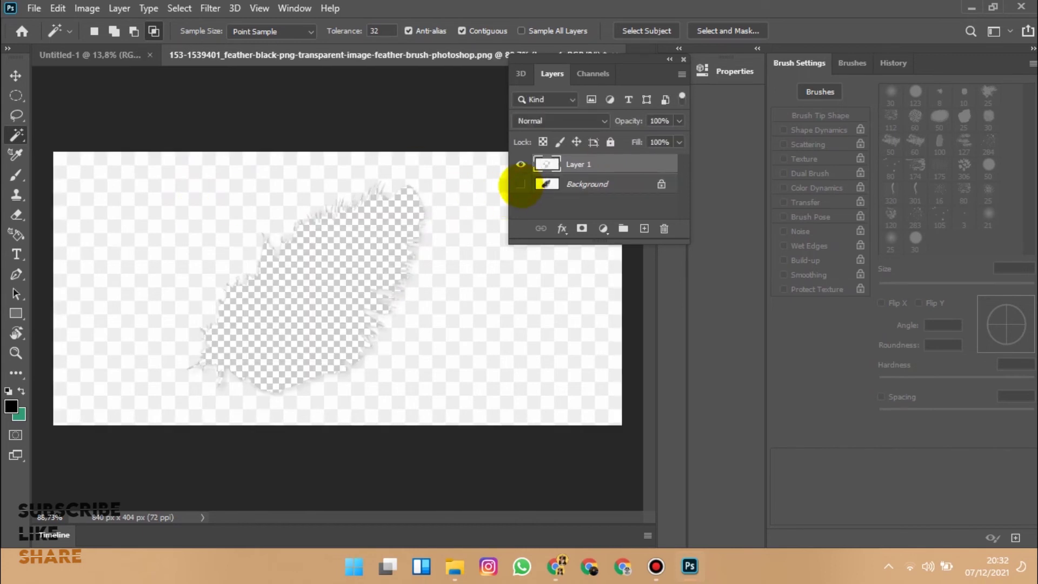
left_click(520, 184)
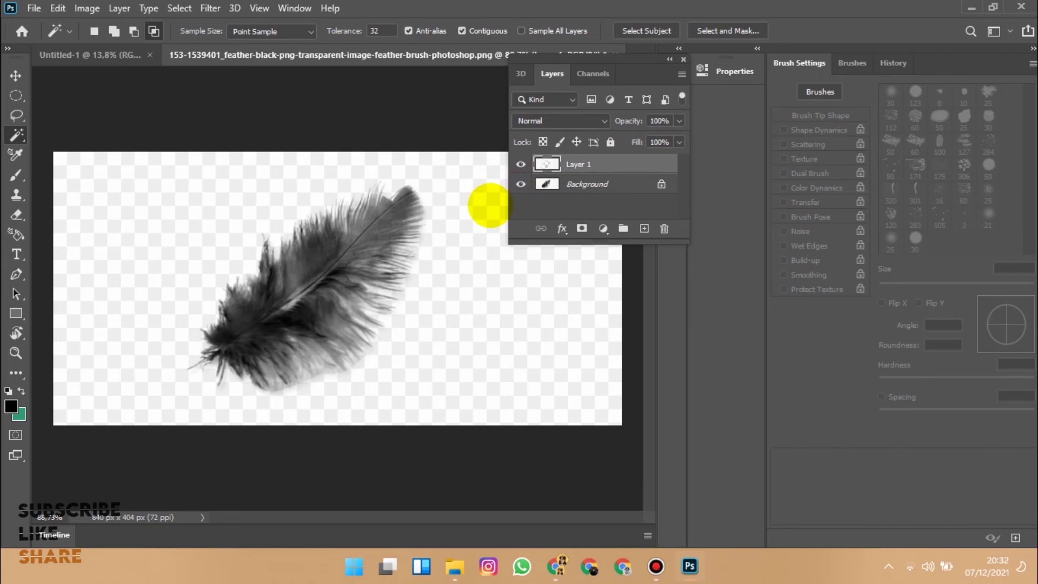
key("ctrl+z")
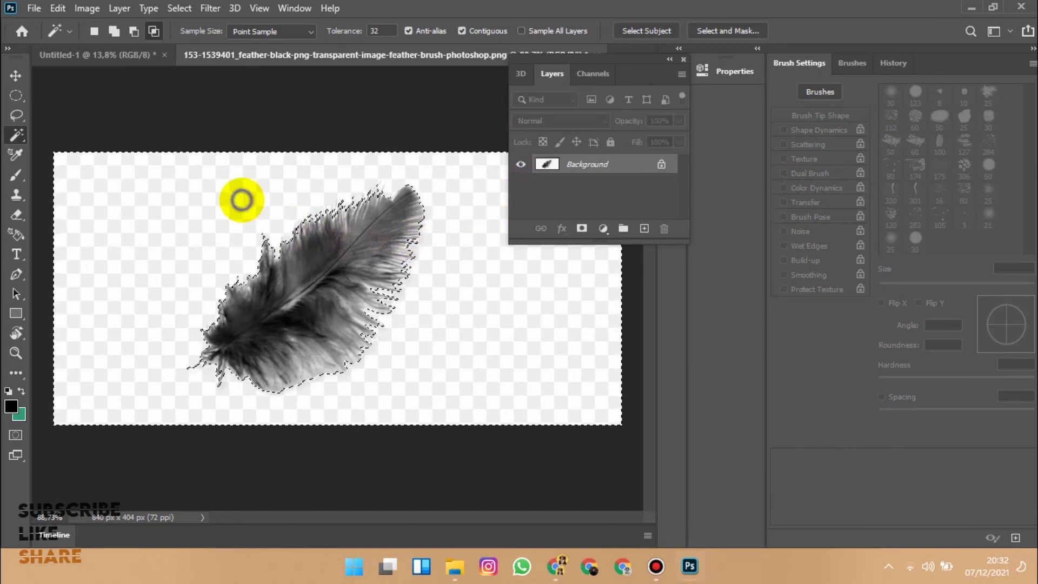
right_click(242, 201)
left_click(284, 403)
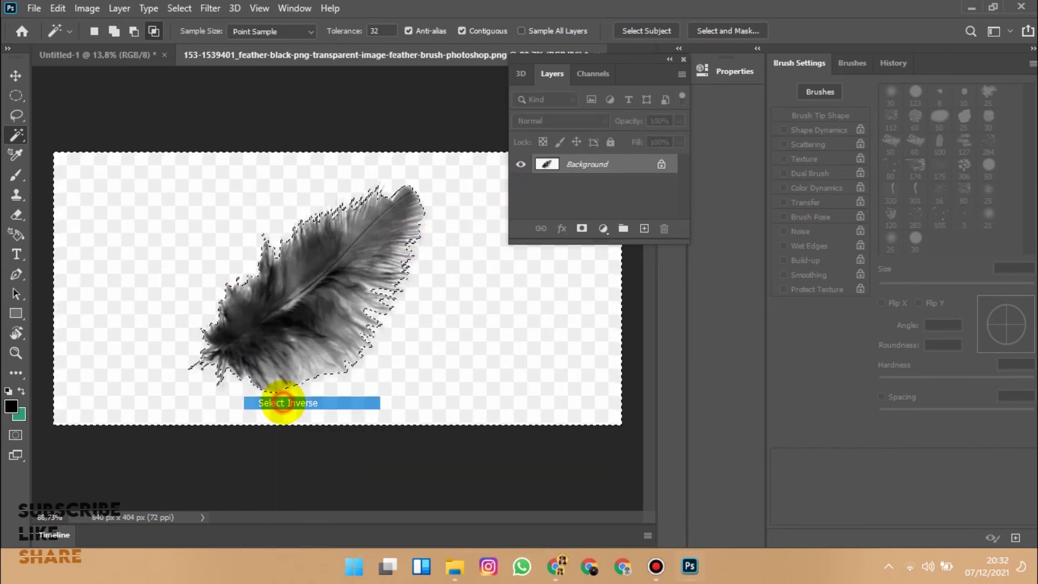
key("ctrl+j")
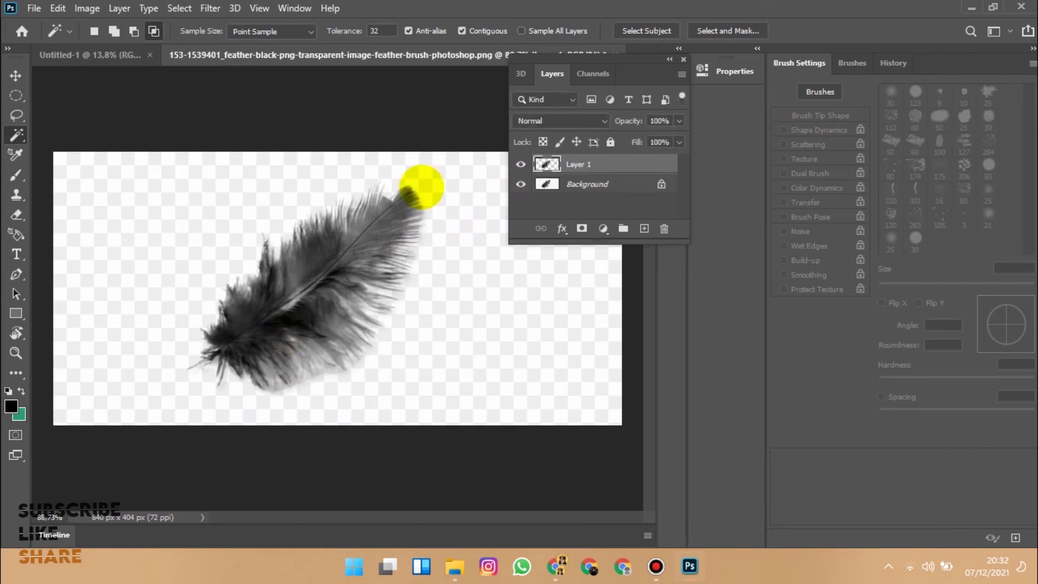
left_click(521, 184)
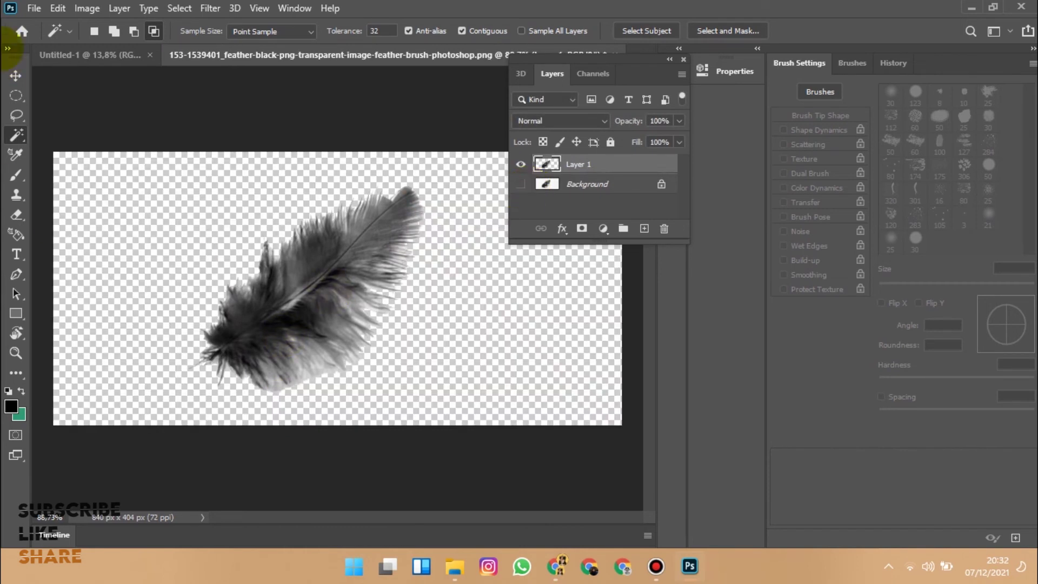
left_click(16, 76)
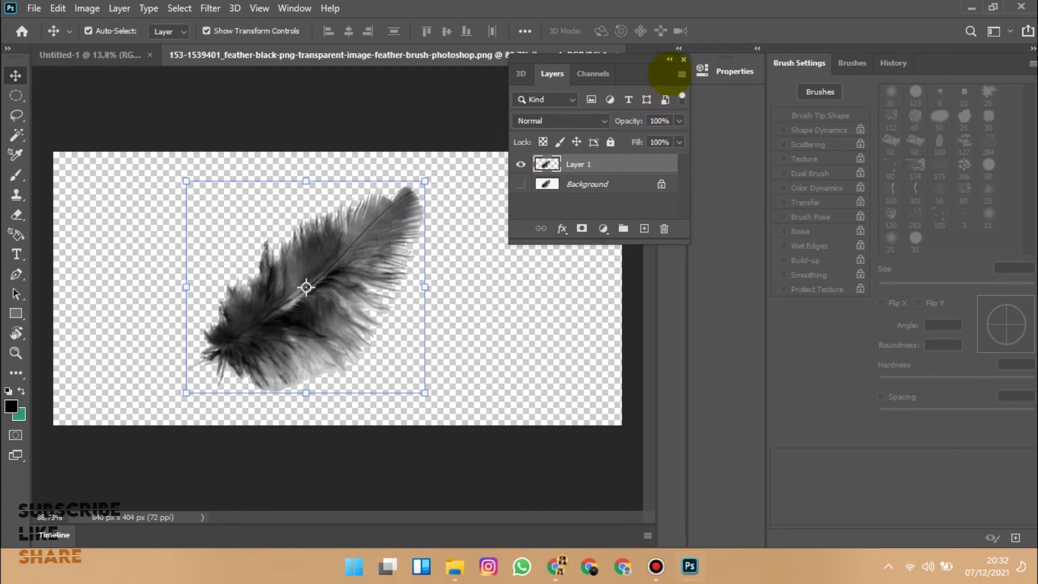
Step: Dock the Layers panel and nudge the feather layer slightly on the canvas
left_click(669, 58)
left_click_drag(541, 64, 751, 101)
mouse_move(386, 210)
left_mouse_down()
mouse_move(346, 192)
mouse_move(406, 216)
mouse_move(405, 227)
mouse_move(364, 213)
mouse_move(451, 222)
mouse_move(382, 225)
mouse_move(381, 195)
left_mouse_up()
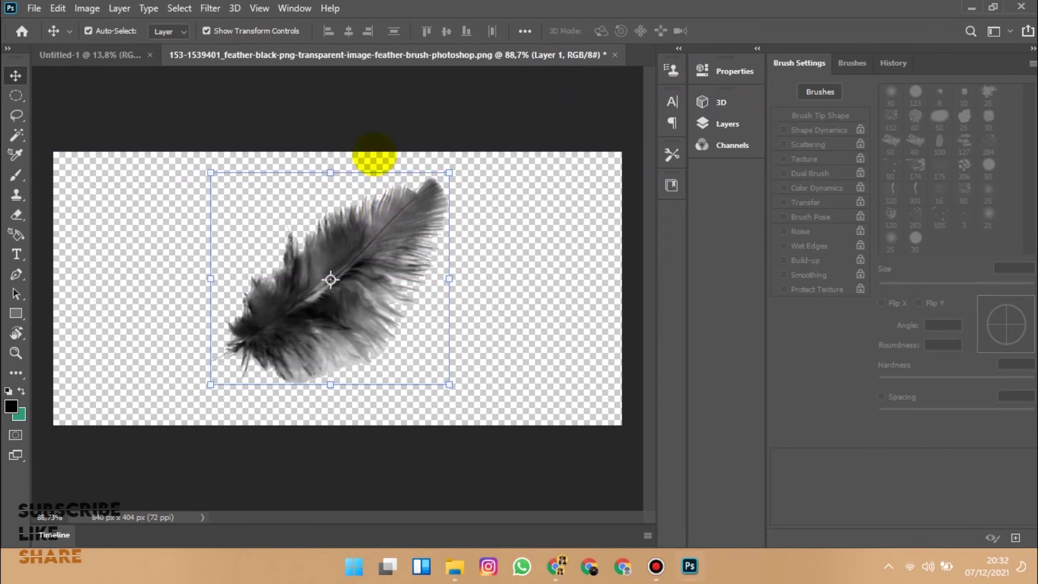
left_click(366, 135)
left_click(381, 206)
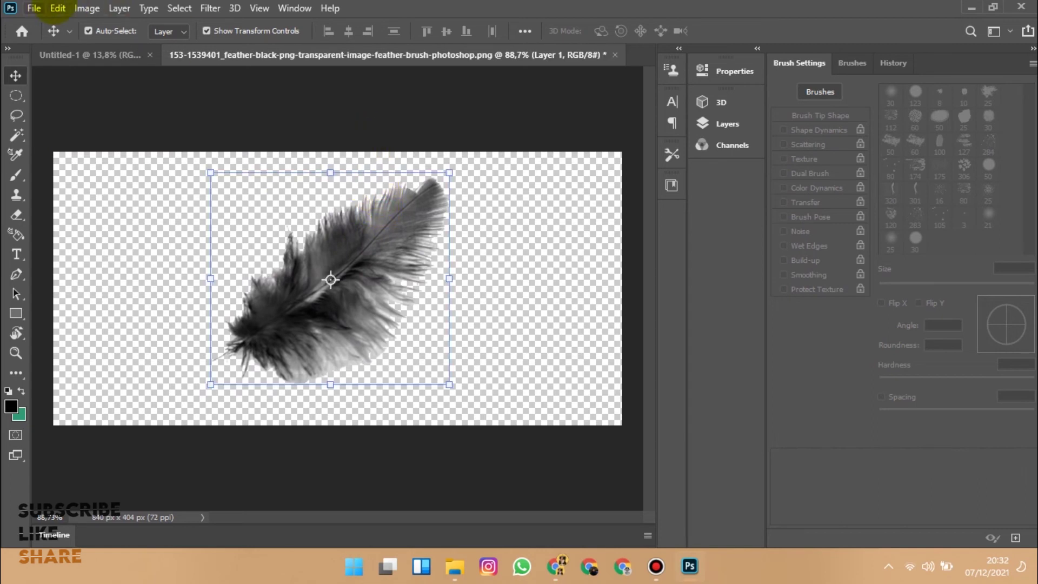
Step: Define a brush preset from the feather, keeping its proposed file name
left_click(57, 9)
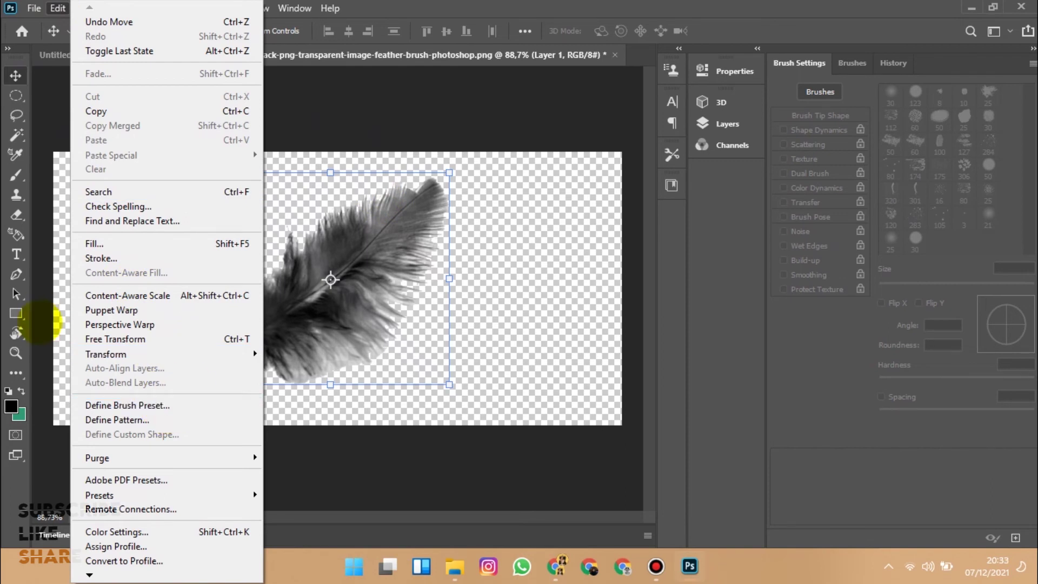
left_click(515, 345)
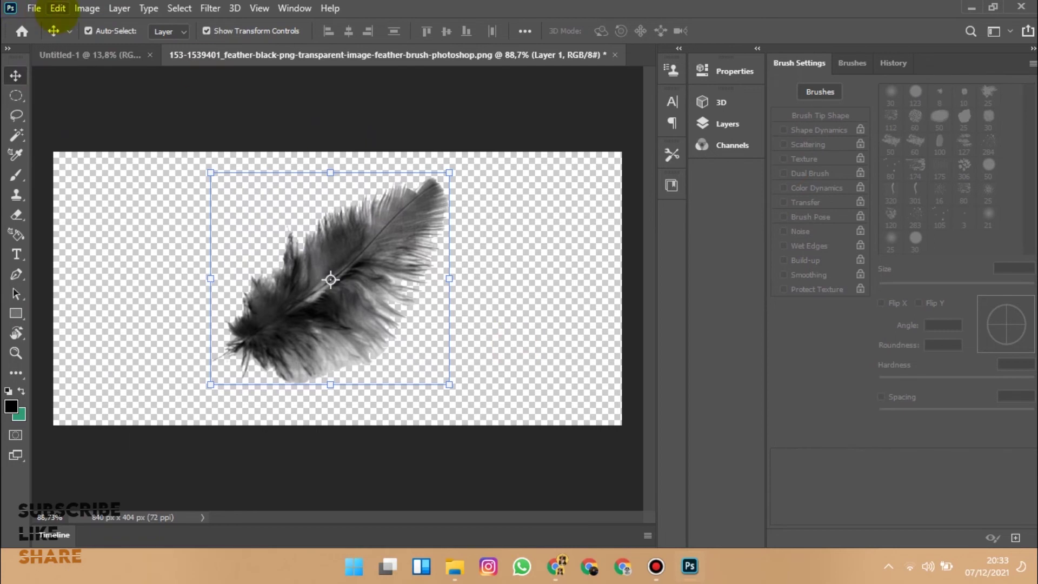
left_click(58, 8)
left_click(421, 141)
left_click(58, 8)
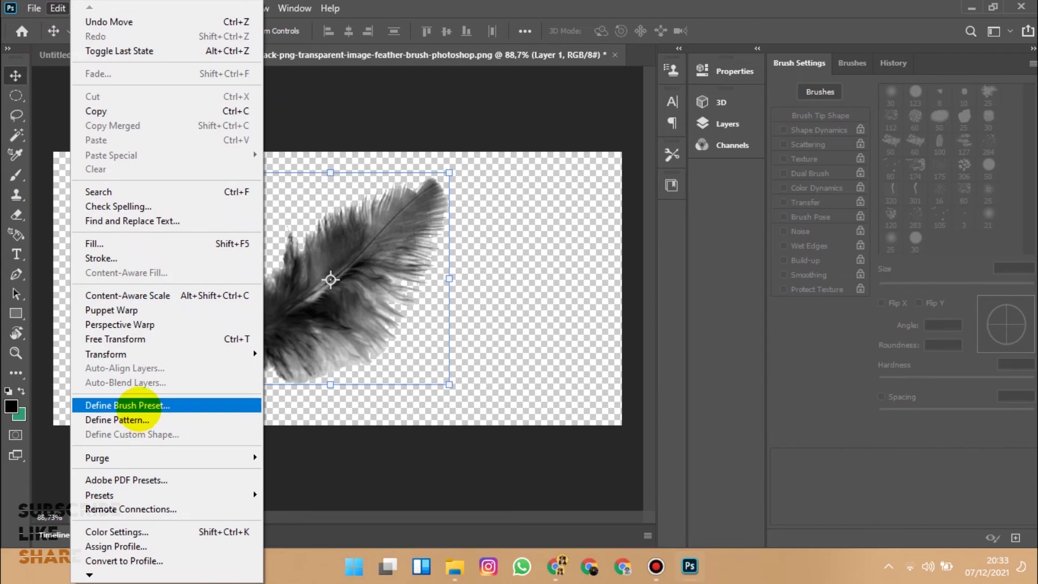
left_click(140, 406)
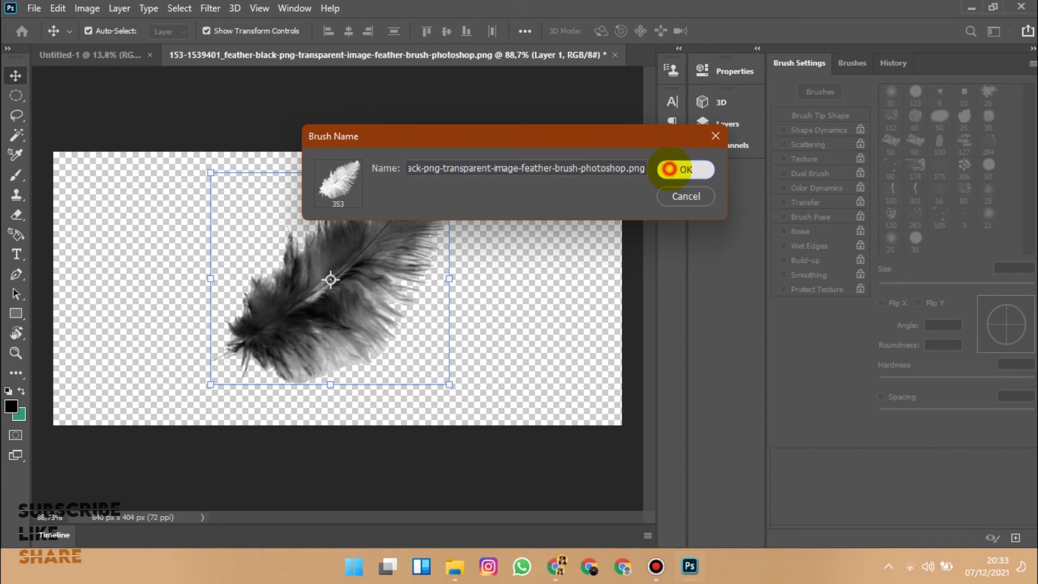
left_click(673, 169)
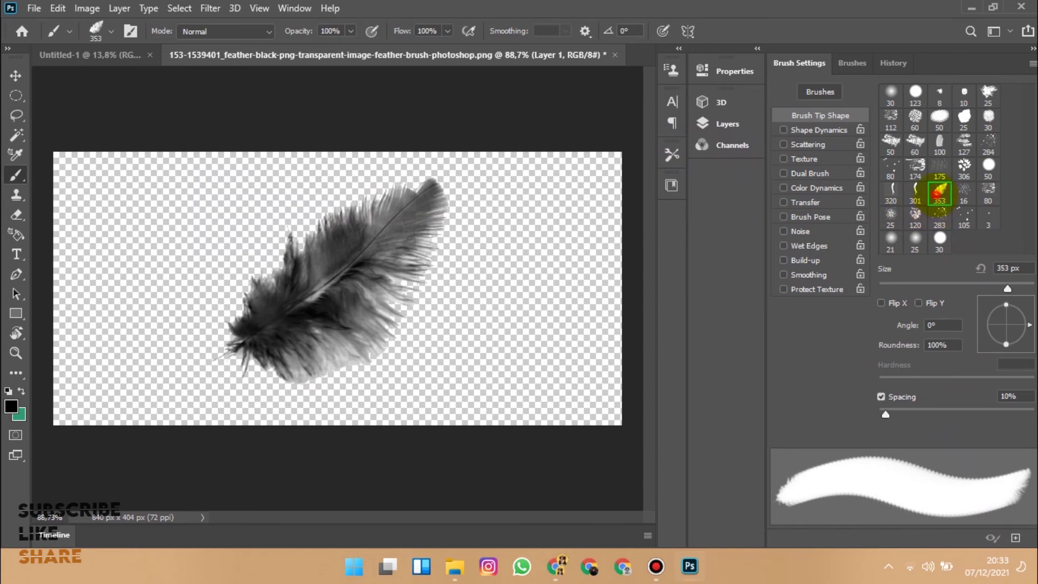
Step: Stamp eight black feathers across Untitled-1 with the 353 px feather brush
left_click(120, 58)
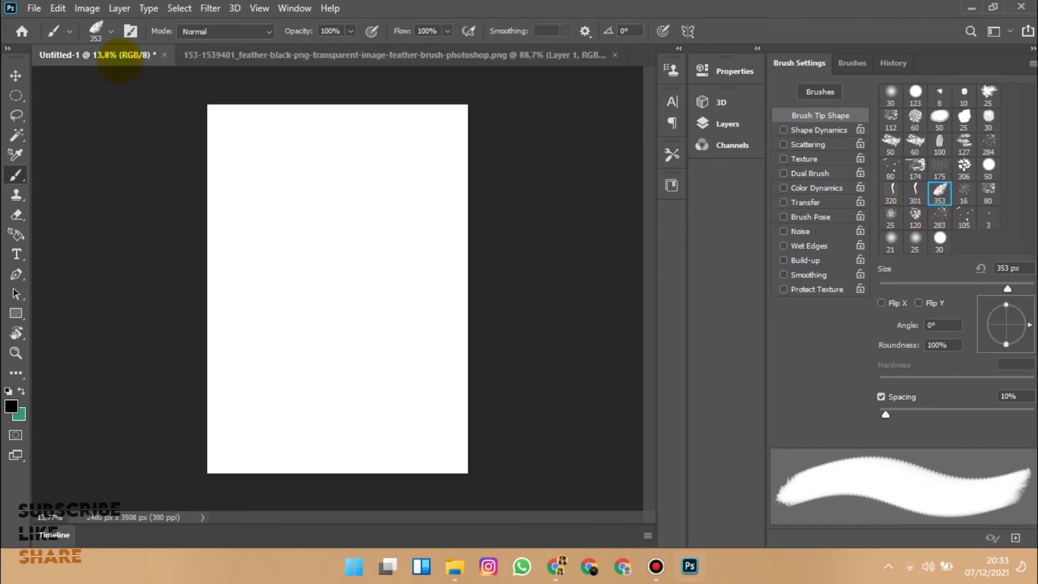
scroll(305, 244, "up", 5)
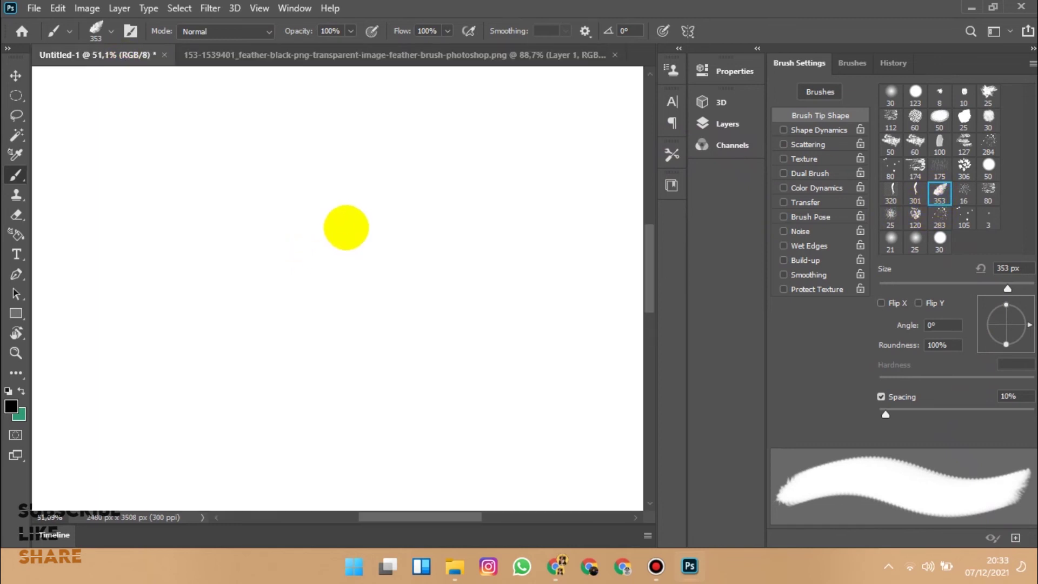
left_click(346, 227)
scroll(383, 342, "down", 3)
scroll(383, 342, "up", 1)
scroll(383, 342, "up", 2)
left_click(333, 227)
scroll(343, 273, "down", 1)
left_click(273, 187)
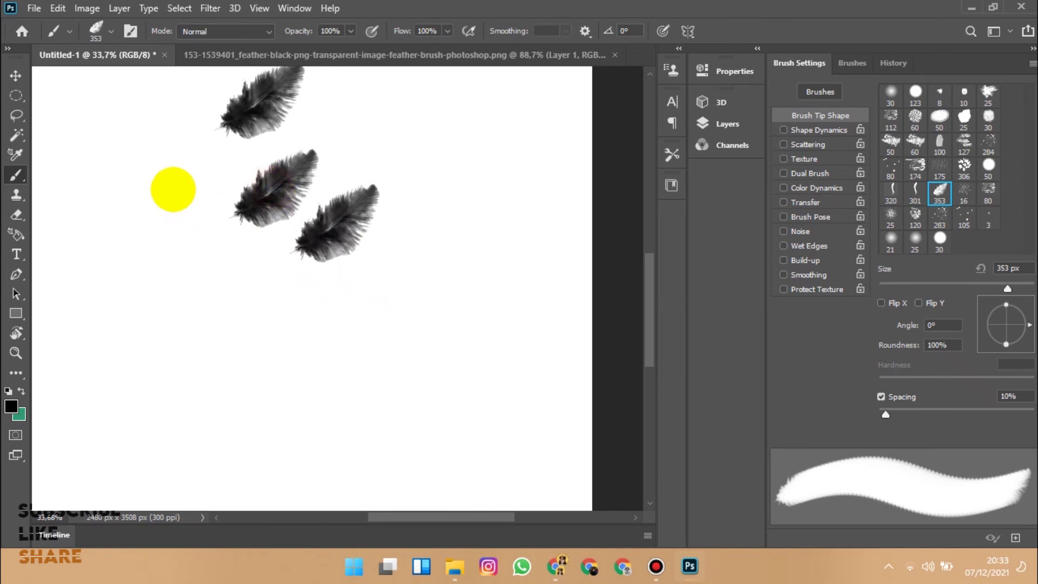
left_click(173, 188)
scroll(292, 308, "down", 1)
left_click(286, 300)
left_click(408, 336)
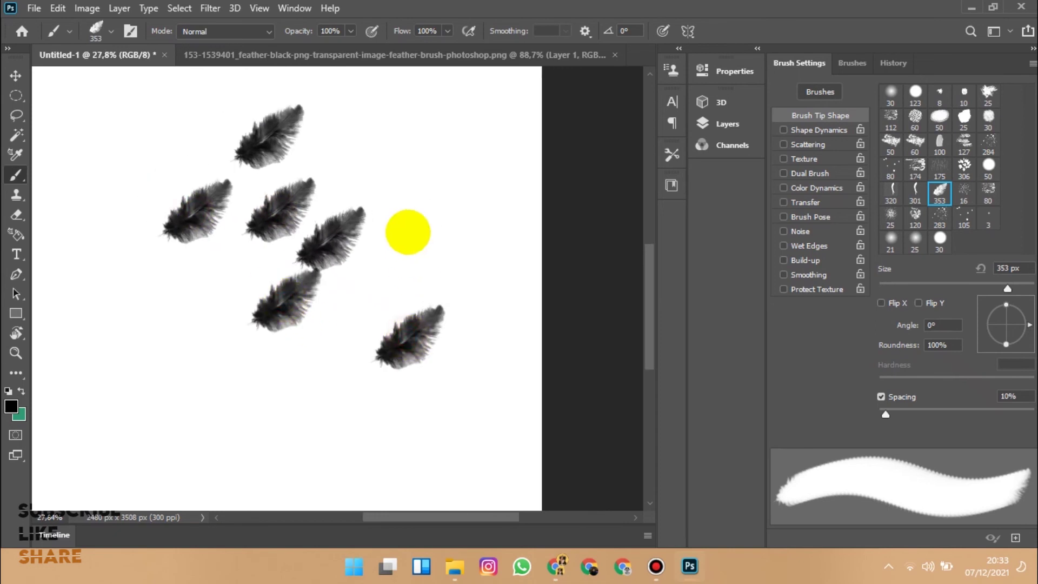
left_click(409, 233)
left_click(350, 305)
scroll(350, 305, "up", 1)
scroll(378, 332, "down", 2)
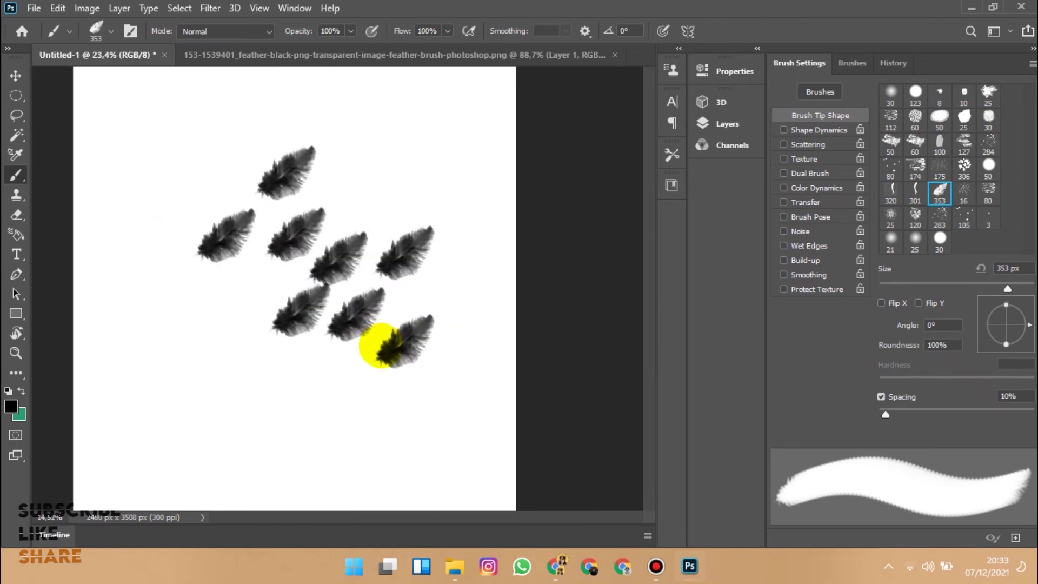
scroll(378, 348, "down", 1)
left_click(34, 8)
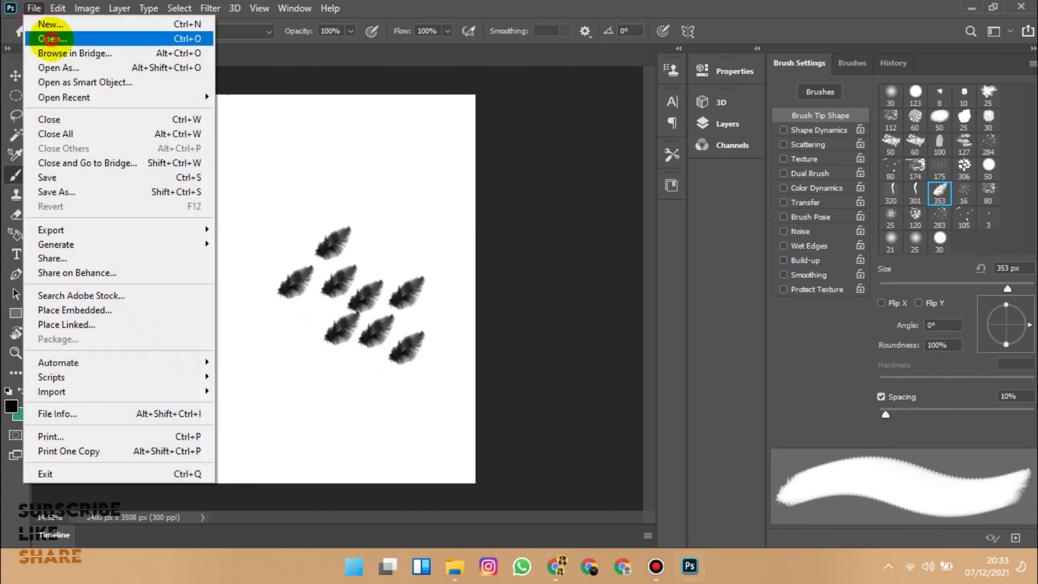
Step: Open the downloaded amaterasu smoke PNG from Downloads
left_click(46, 37)
left_click(252, 195)
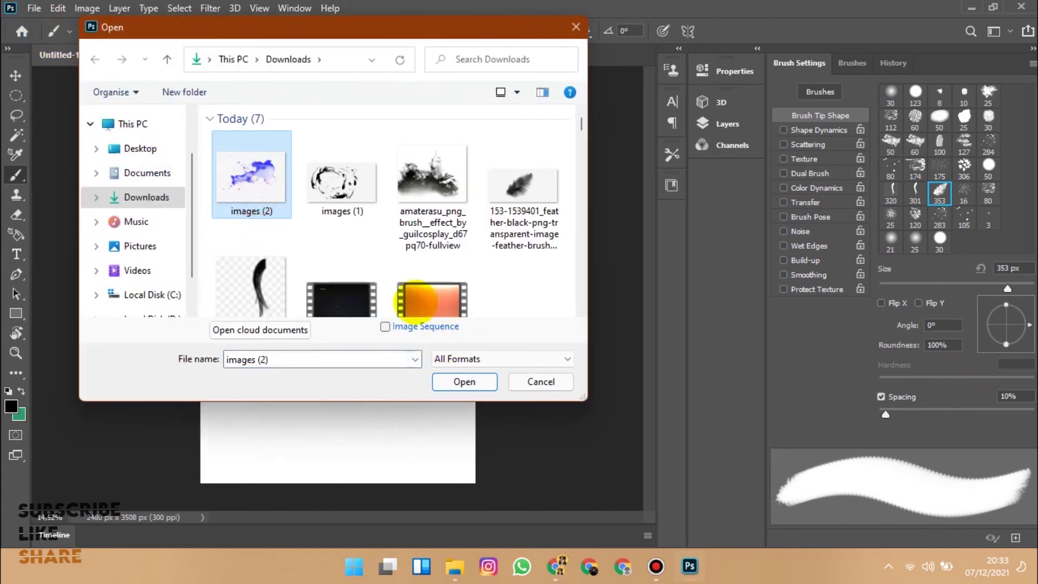
left_click(430, 178)
left_click(464, 381)
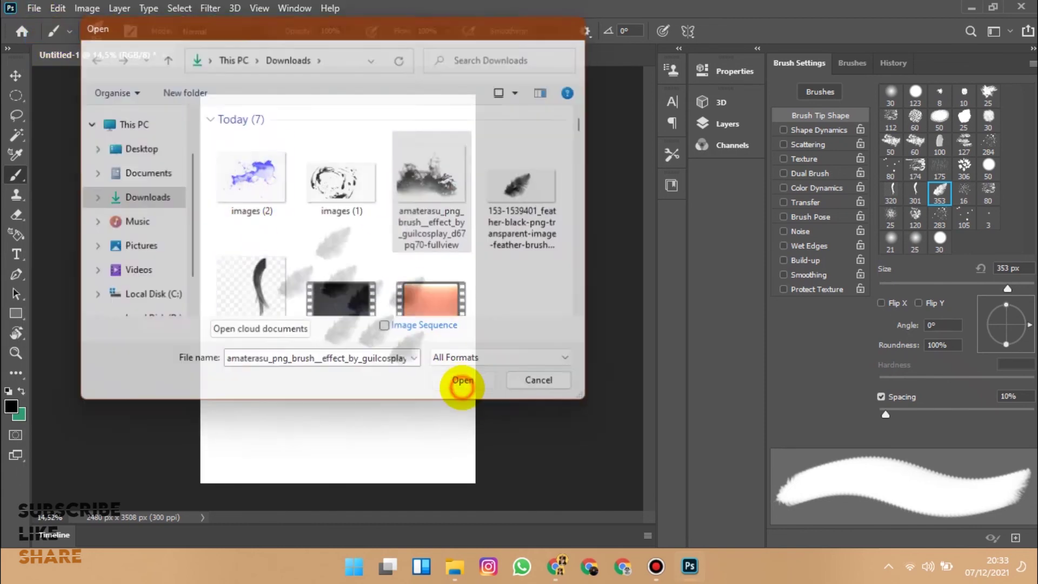
scroll(461, 386, "up", 2)
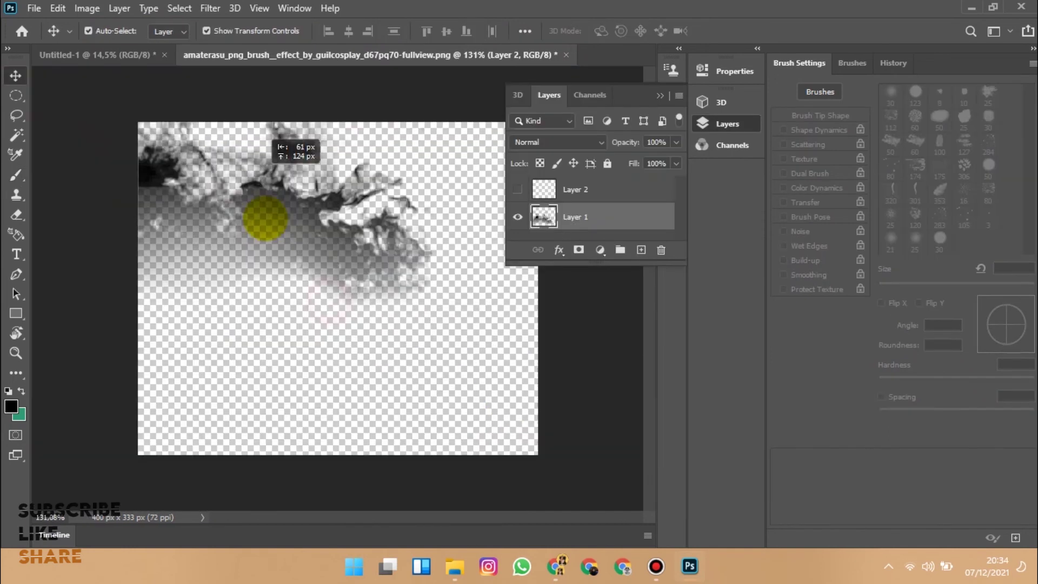
mouse_move(260, 216)
left_mouse_down()
mouse_move(273, 341)
mouse_move(255, 274)
mouse_move(355, 287)
mouse_move(389, 232)
mouse_move(370, 215)
mouse_move(241, 308)
mouse_move(365, 276)
mouse_move(384, 319)
mouse_move(416, 250)
mouse_move(456, 225)
left_mouse_up()
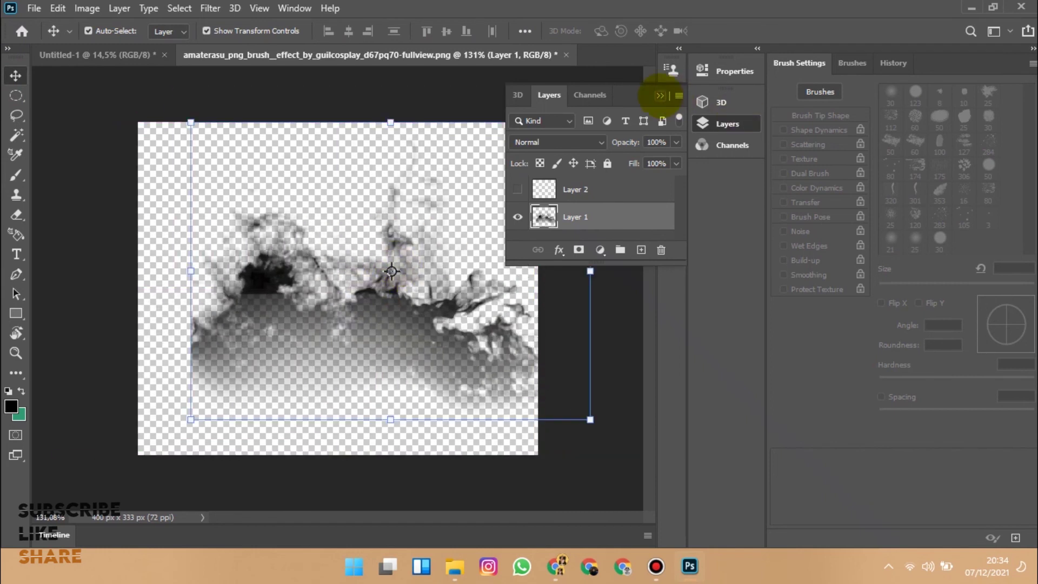
Step: Define a 347 px brush preset from the smoke image with the suggested name
left_click(660, 95)
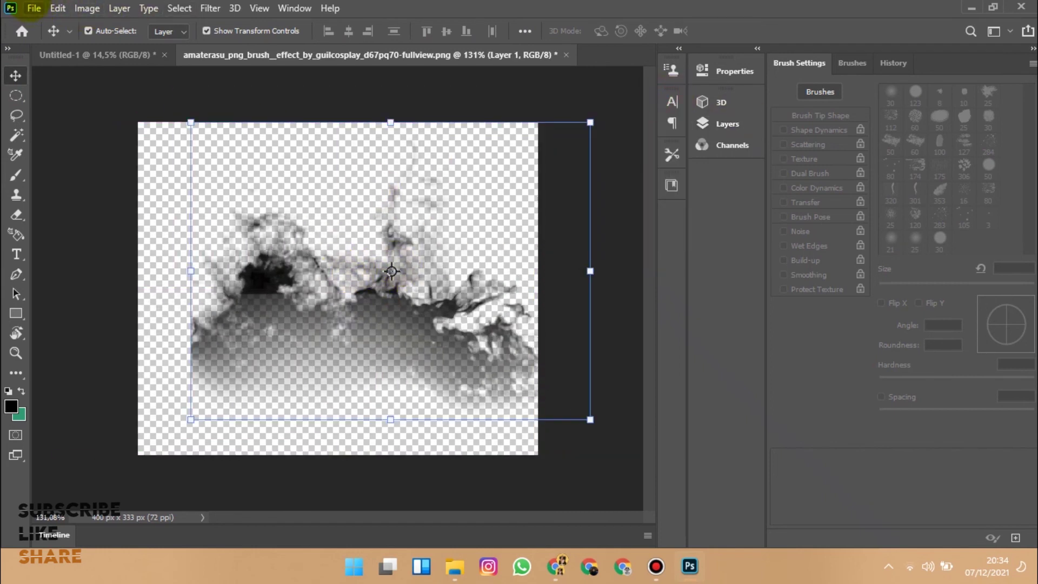
left_click(57, 8)
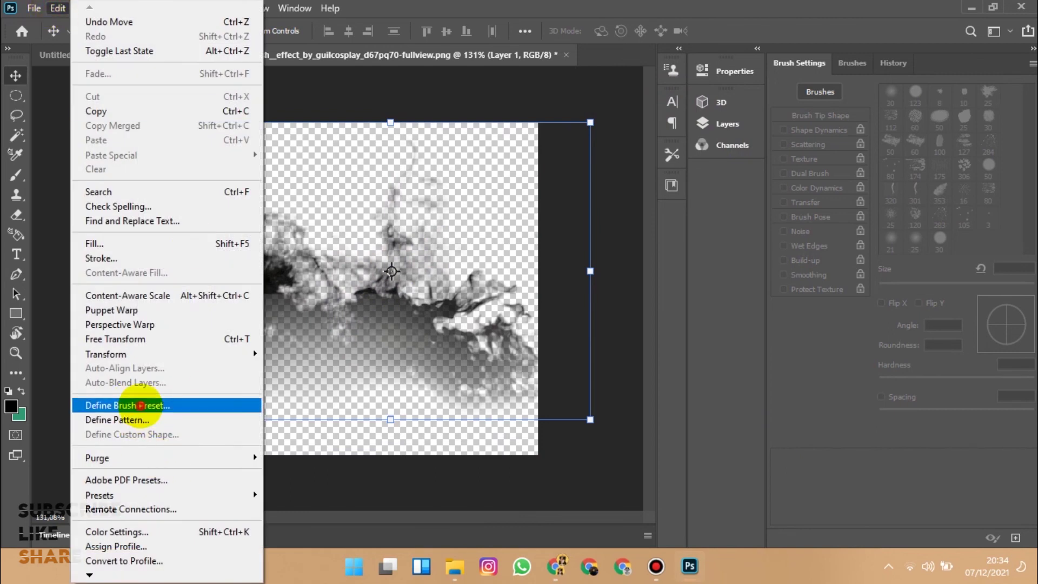
left_click(141, 405)
left_click(685, 170)
key("b")
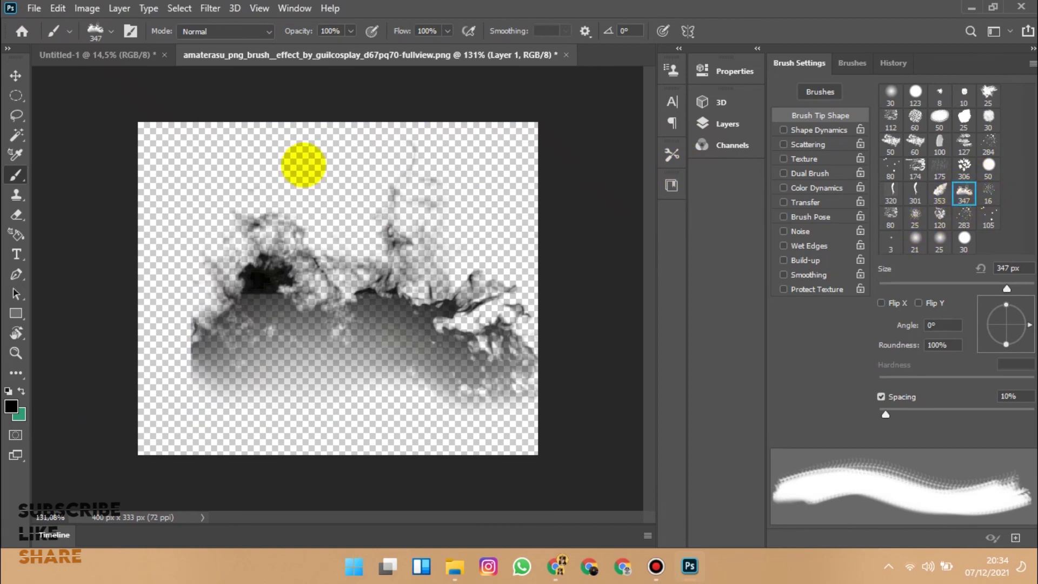
Step: Stamp smoke shapes above and beside the feathers on Untitled-1 with the 347 brush
left_click(64, 56)
scroll(411, 216, "up", 5)
left_click(413, 130)
scroll(439, 213, "down", 2)
scroll(440, 213, "down", 2)
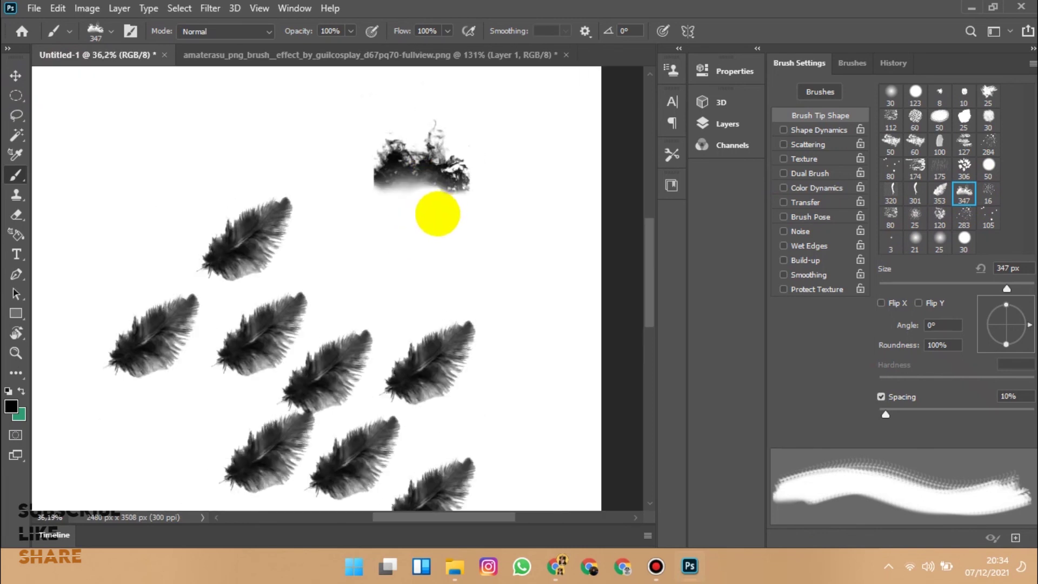
scroll(278, 168, "down", 2)
left_click_drag(263, 157, 222, 168)
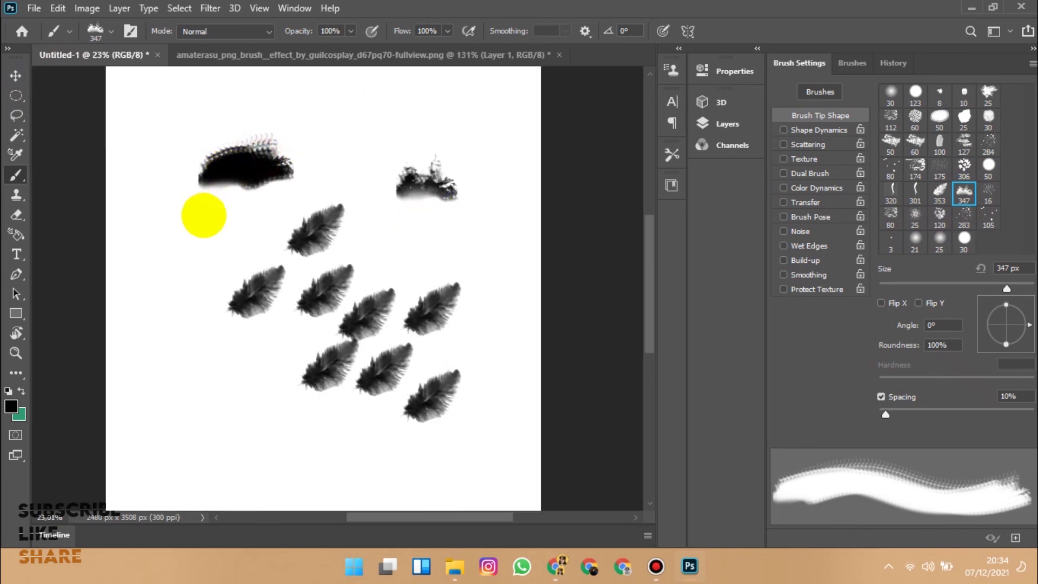
left_click(184, 237)
left_click(180, 348)
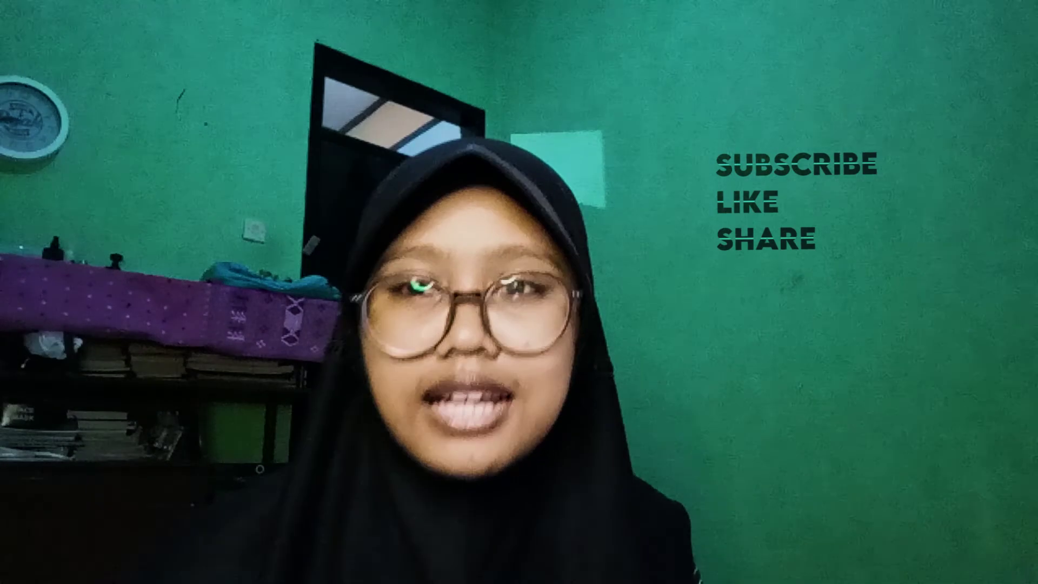